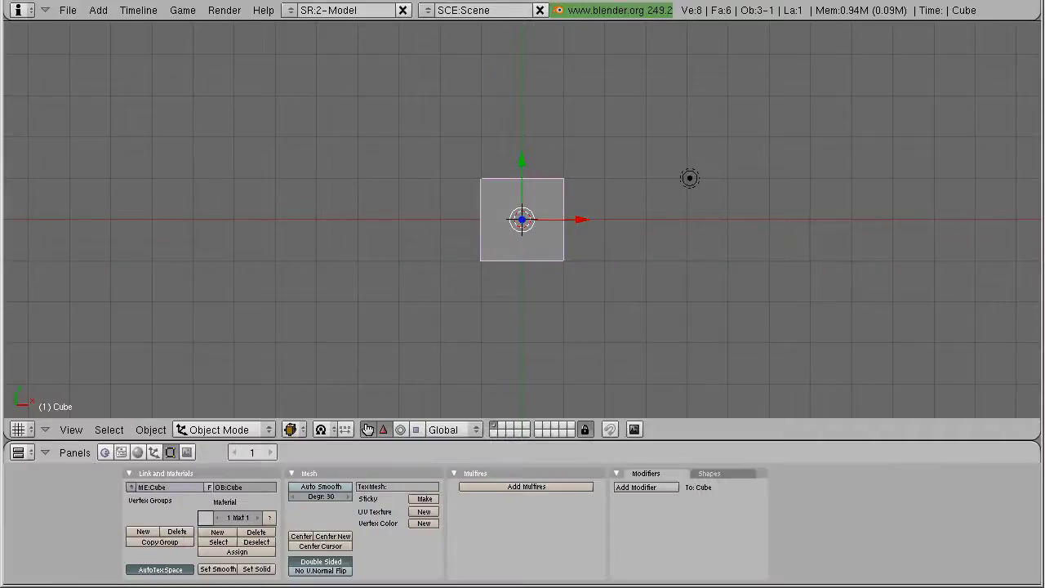
Delete the default cube and add a UV sphere with 32 segments, 32 rings and radius 1.00.
key(x)
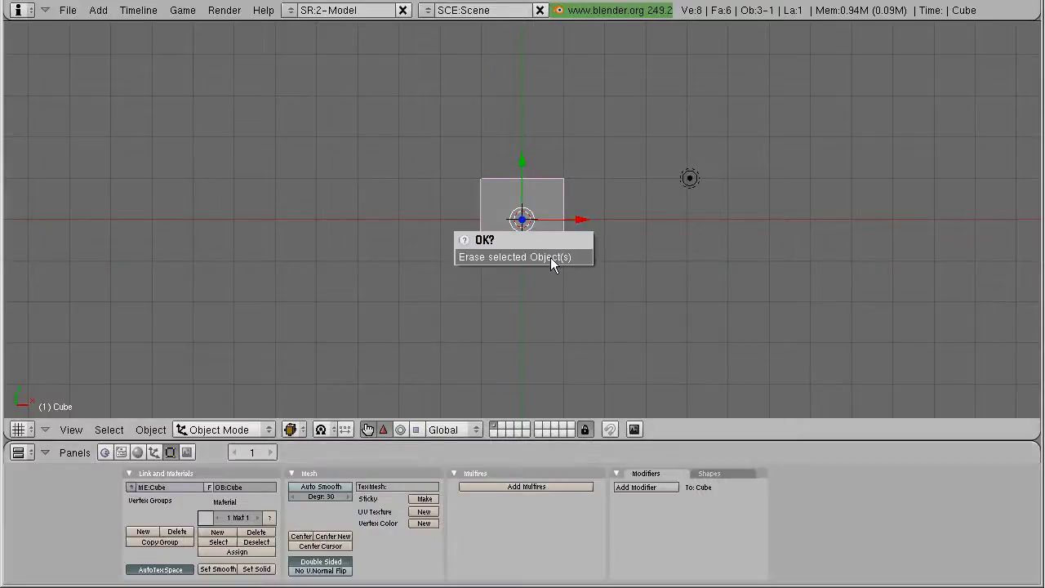
click(550, 258)
key(space)
mouse_move(656, 240)
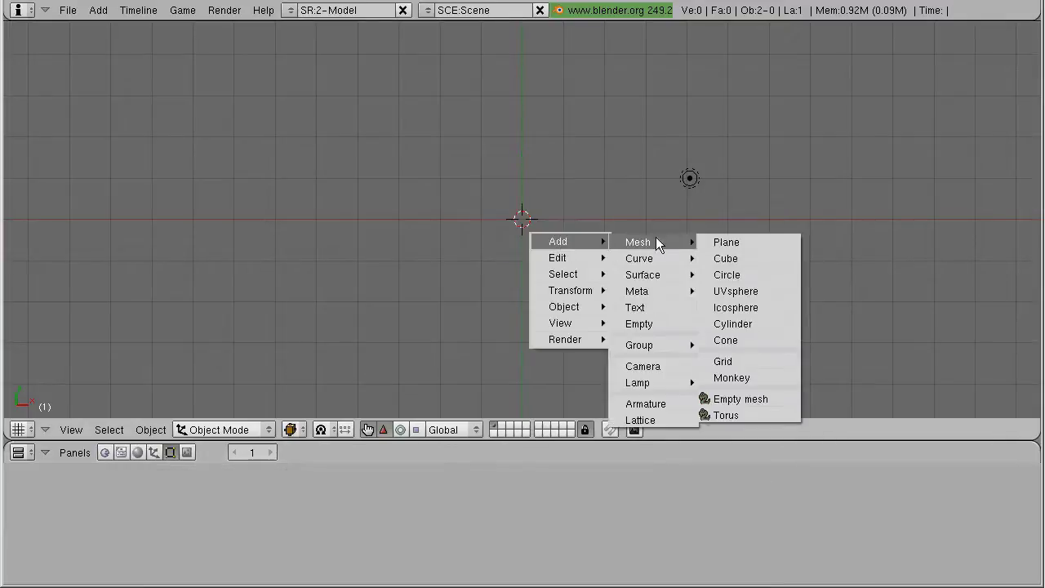
click(744, 285)
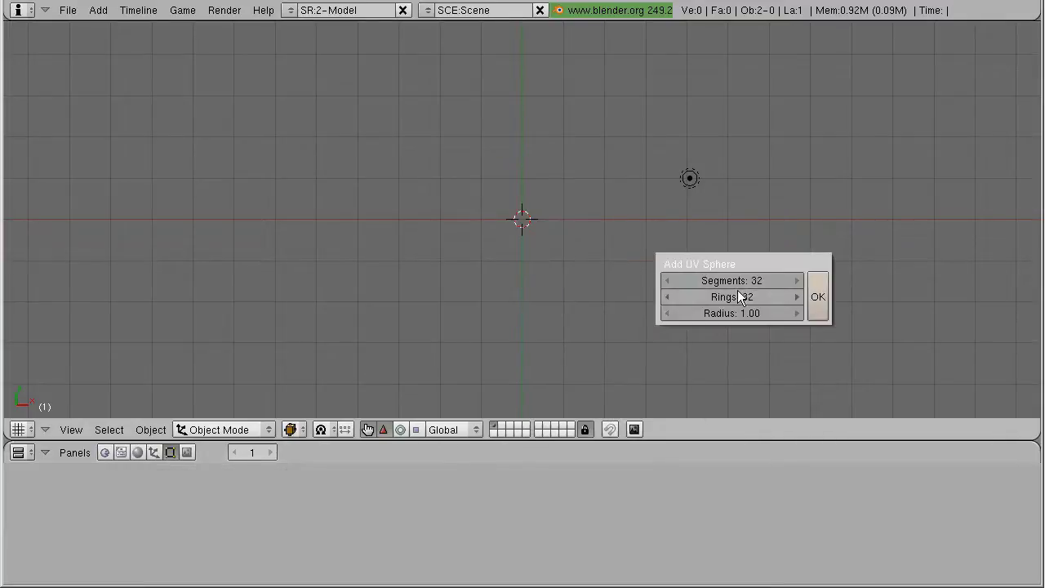
click(818, 296)
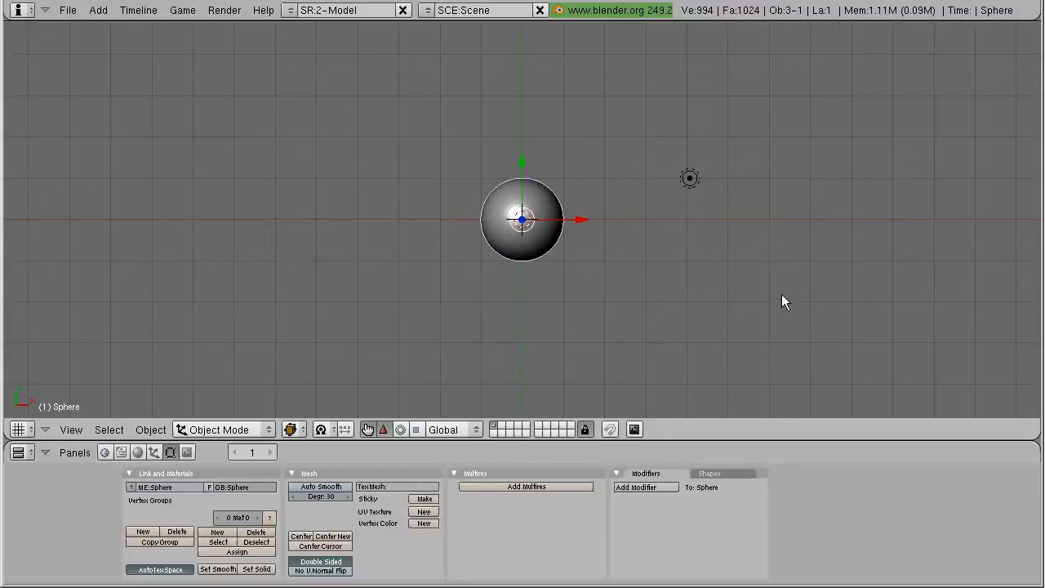
Set the 3D view's draw type to Textured and enable Blender GLSL Materials.
click(293, 429)
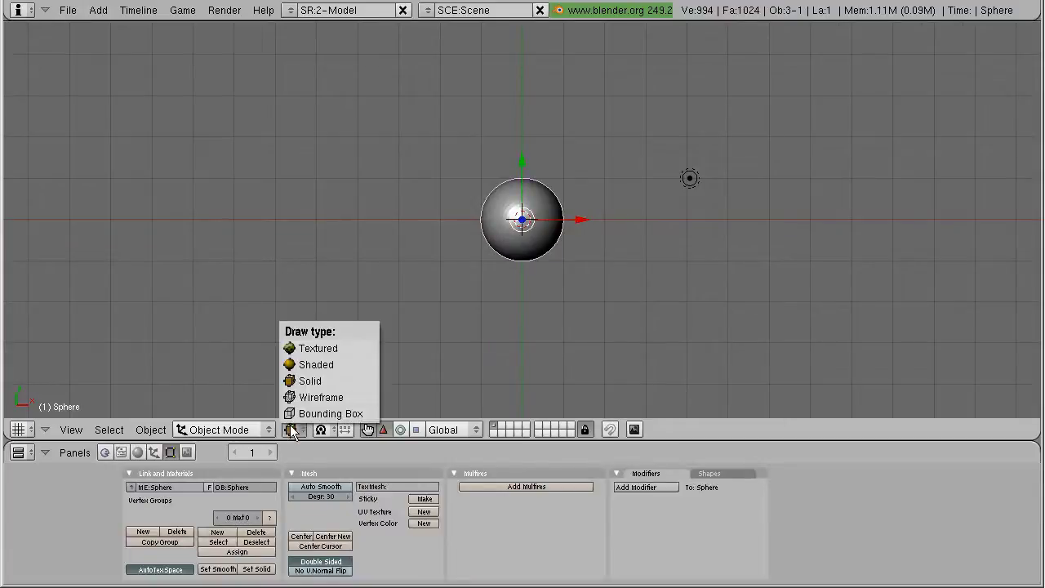
click(311, 348)
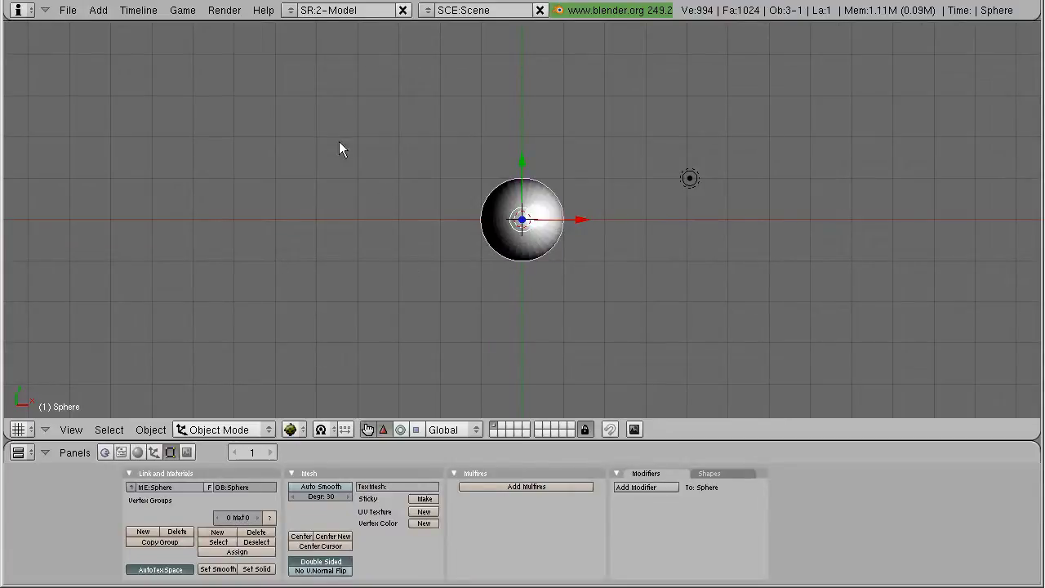
click(182, 9)
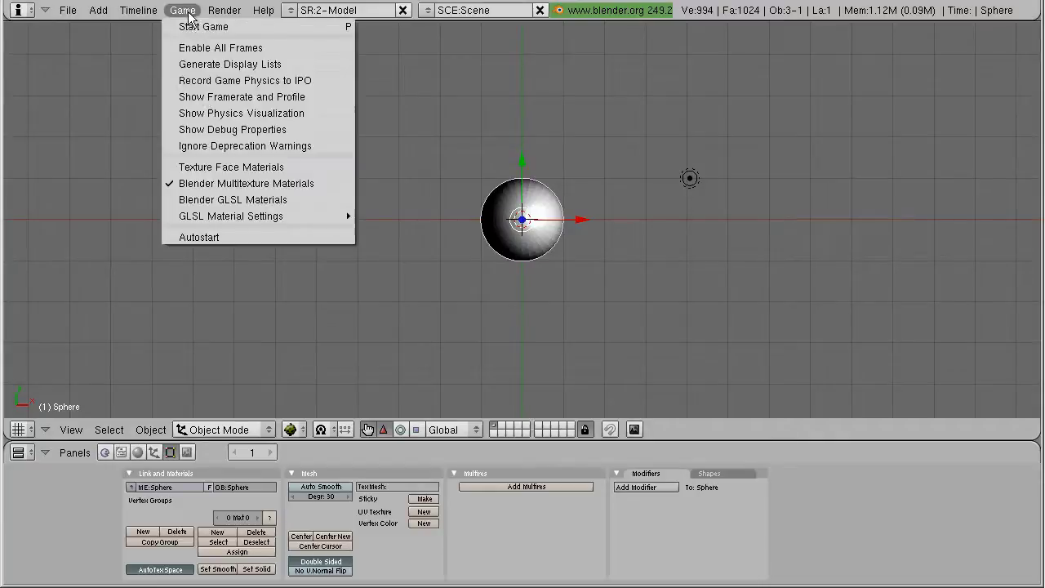
click(210, 201)
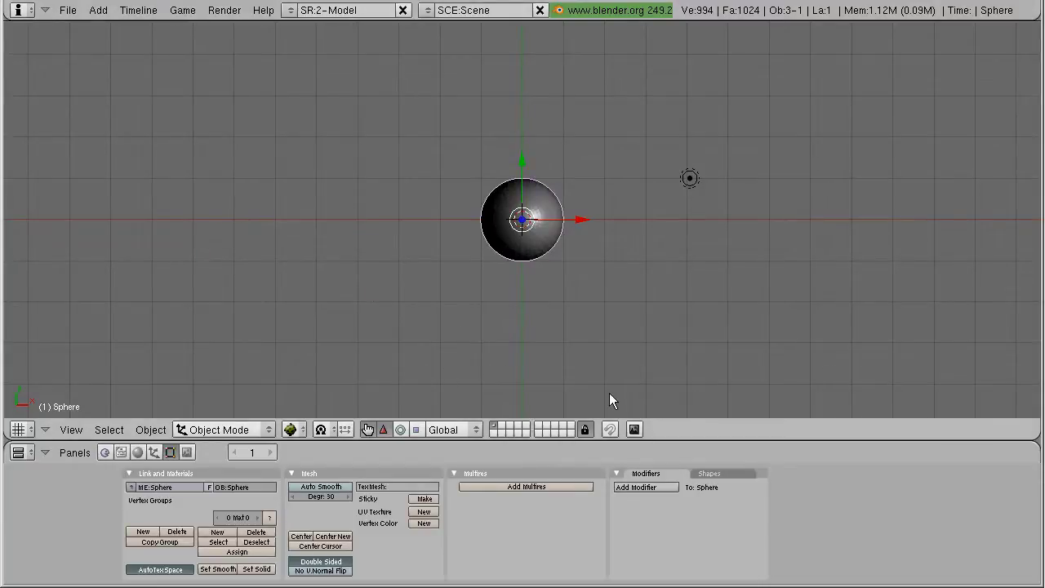
Split the 3D view into two side-by-side areas and set the left one to the camera view.
right_click(664, 439)
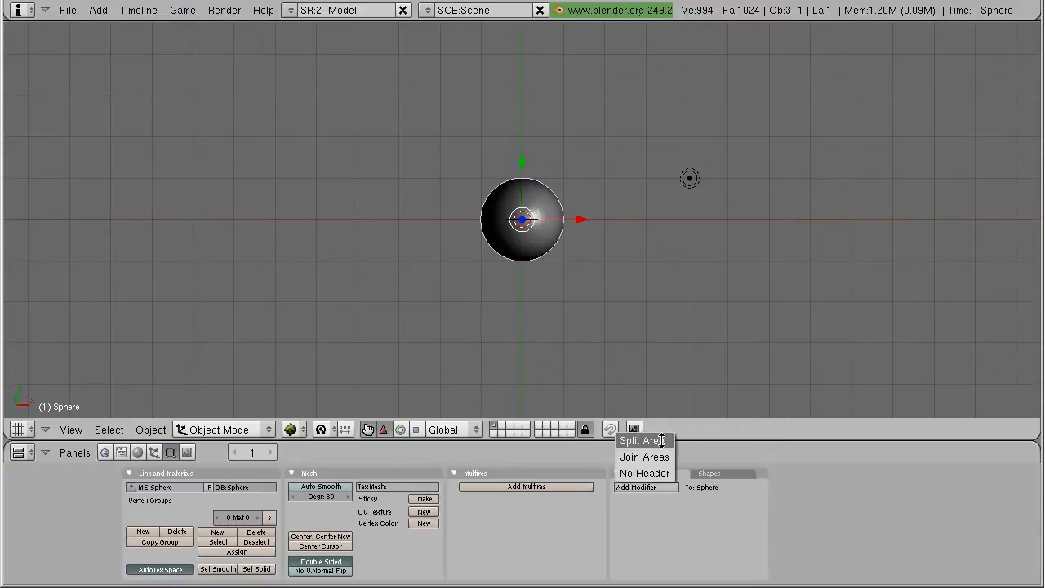
click(642, 441)
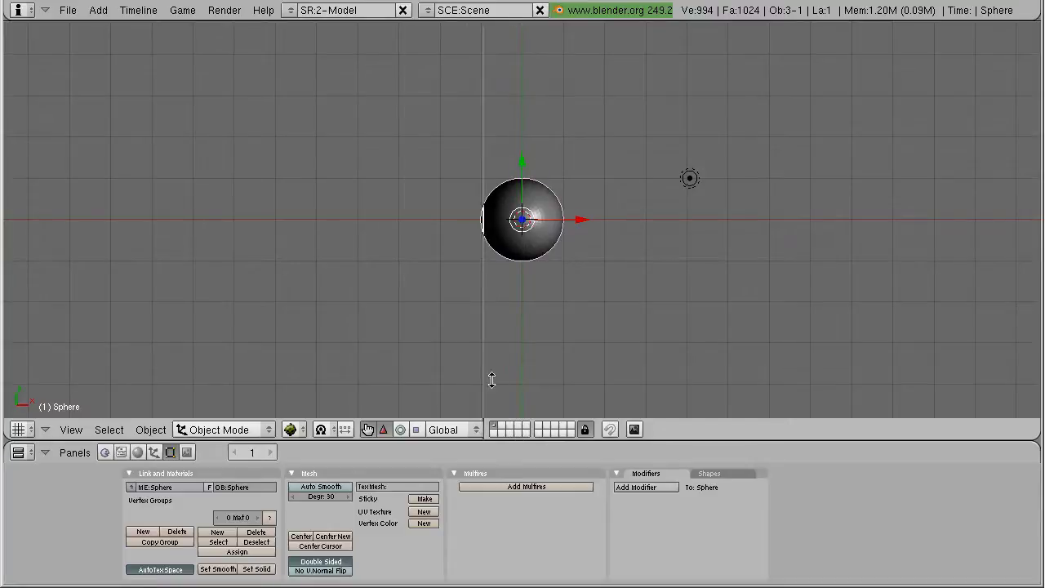
click(440, 368)
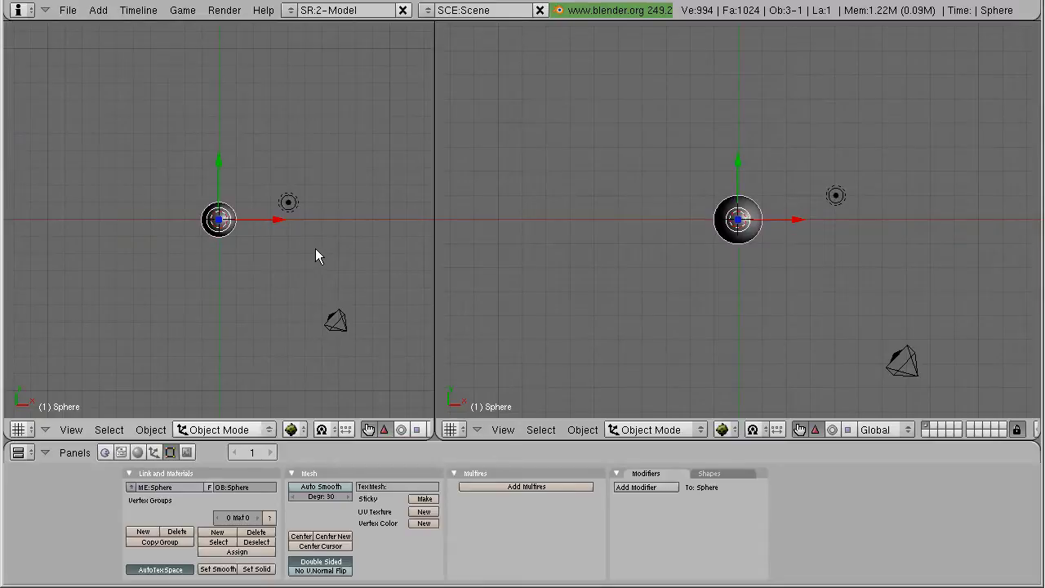
key(KP_0)
scroll(311, 250, up, 4)
scroll(311, 250, up, 4)
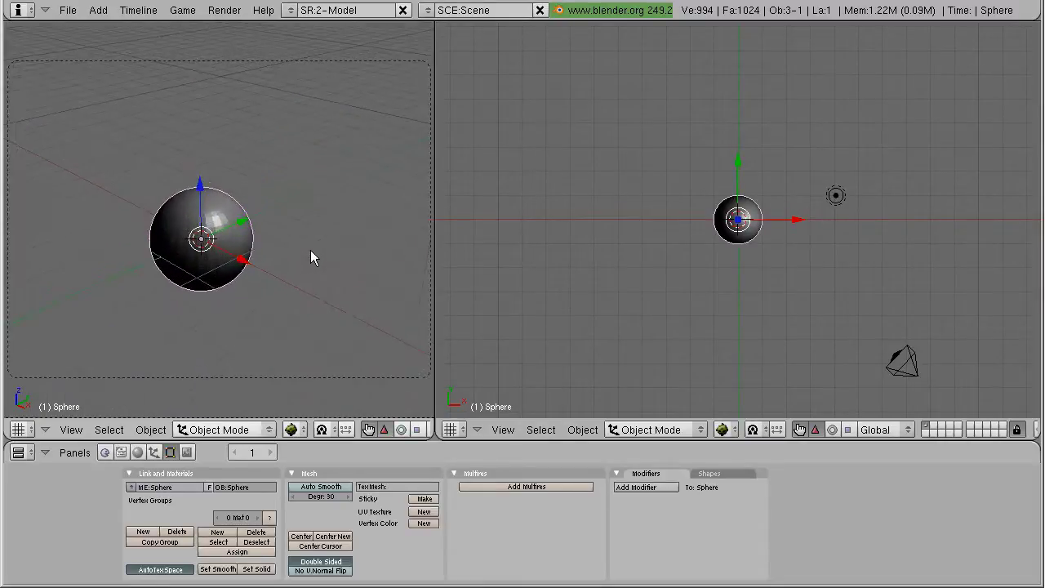
Change the second 3D view into a Node Editor and give the sphere a new material with nodes enabled.
click(452, 429)
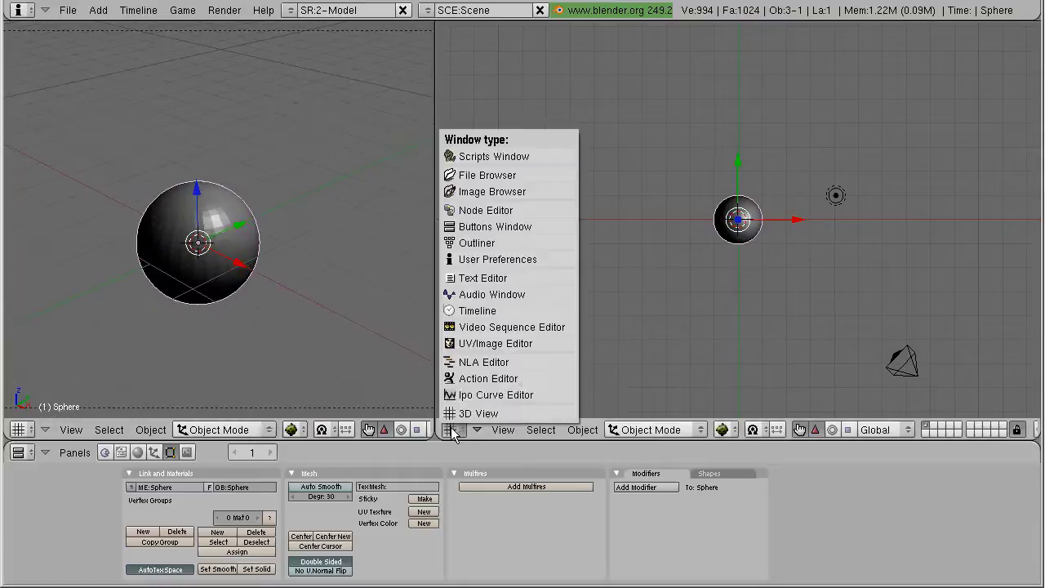
click(503, 213)
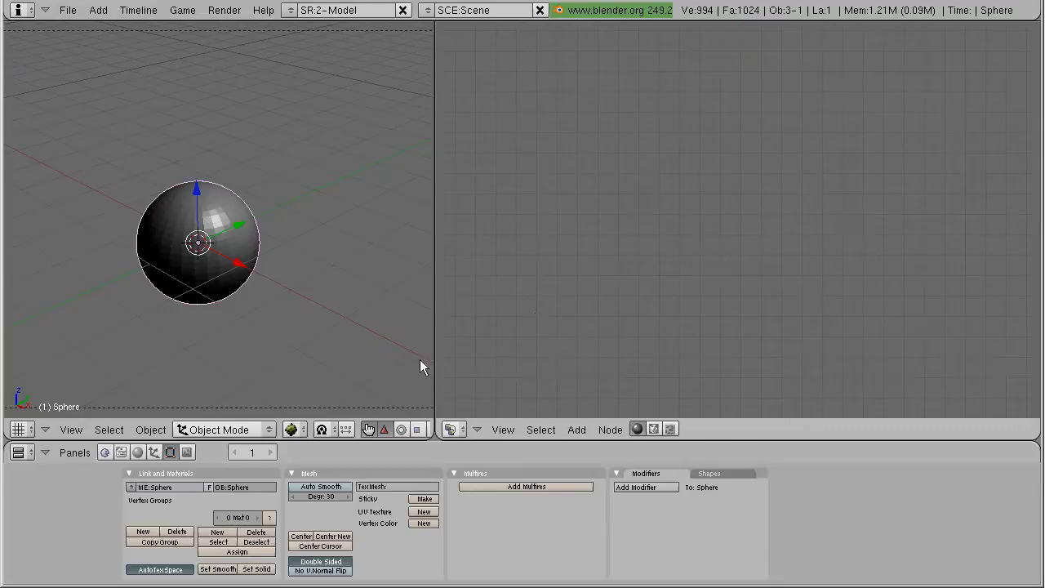
click(138, 452)
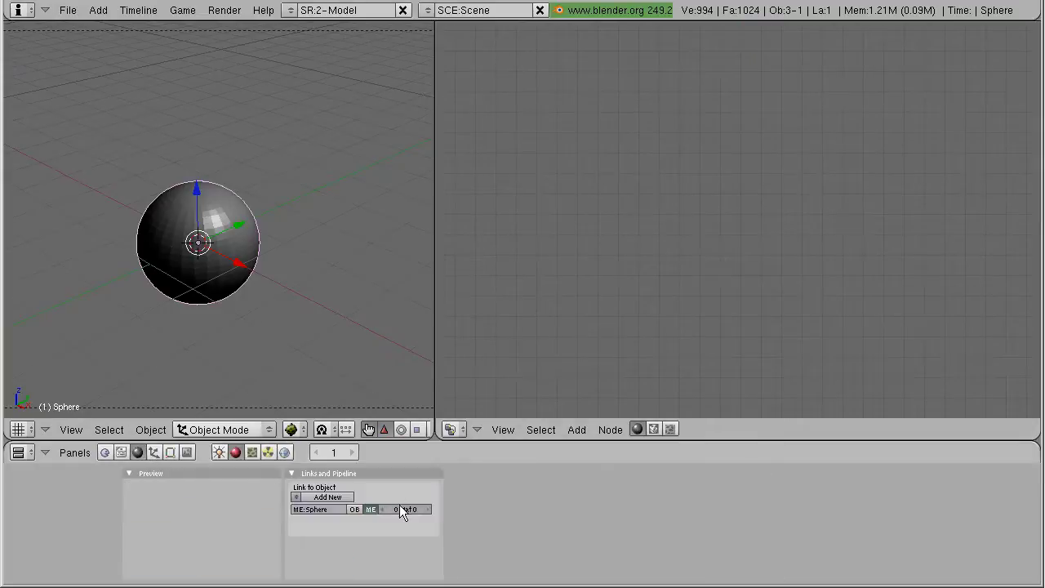
click(327, 496)
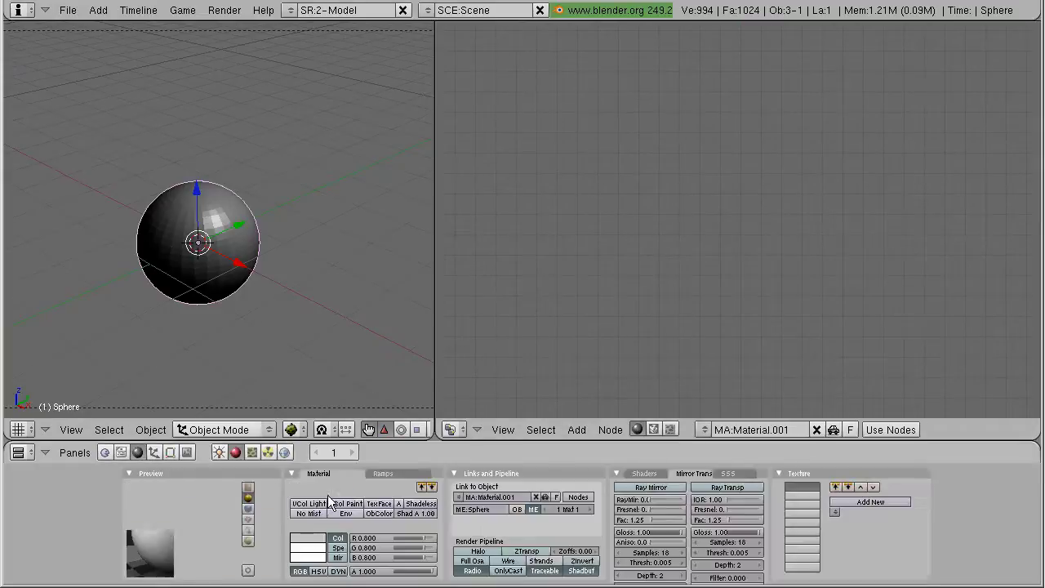
click(579, 497)
Spread the Material and Output nodes apart to leave working space between them.
drag(480, 188, 483, 94)
click(705, 178)
drag(706, 179, 858, 62)
click(503, 251)
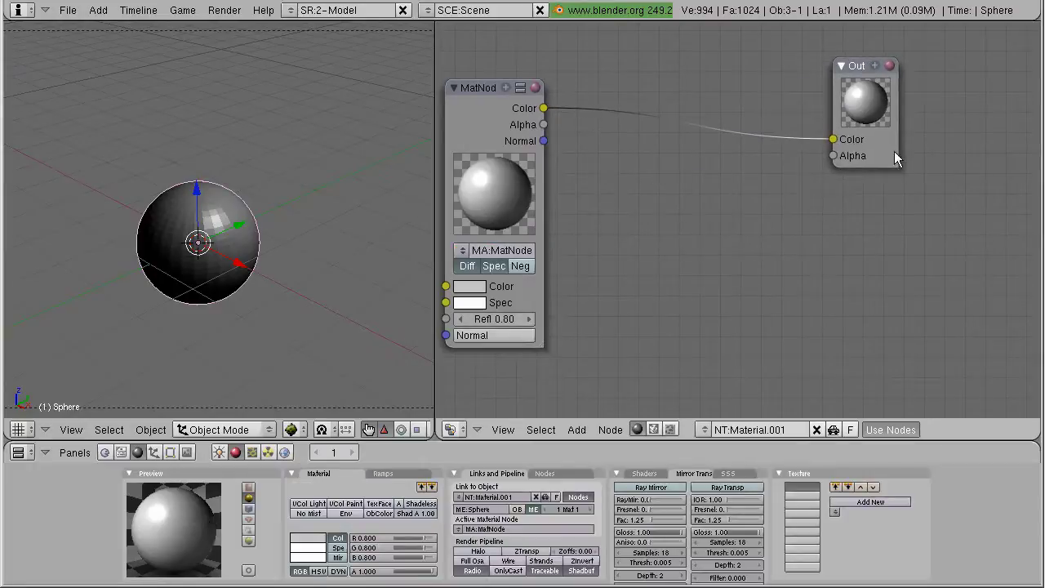
drag(894, 151, 920, 155)
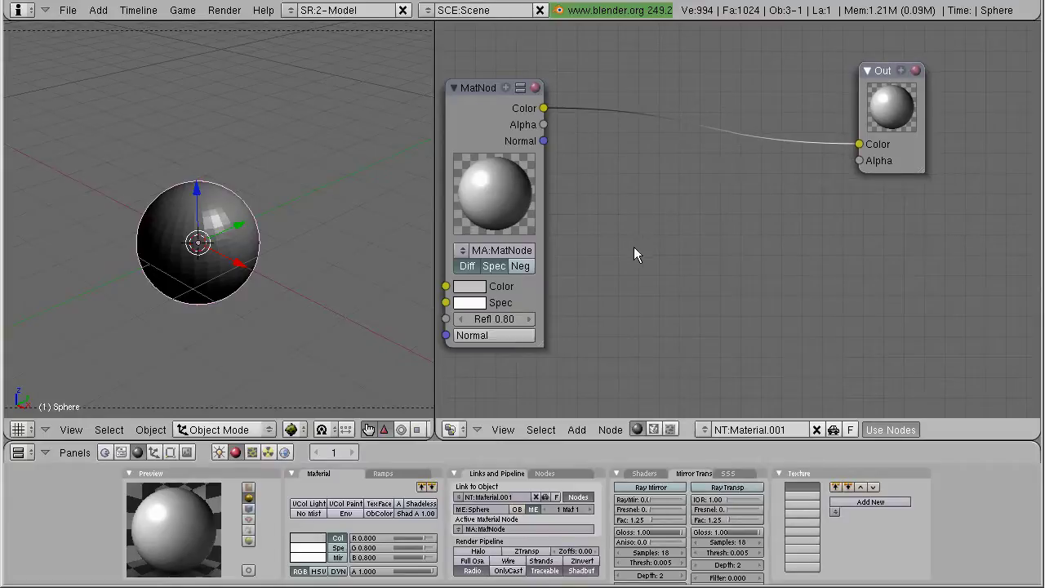
Add a Normal vector node to the material's node tree, then delete it.
key(space)
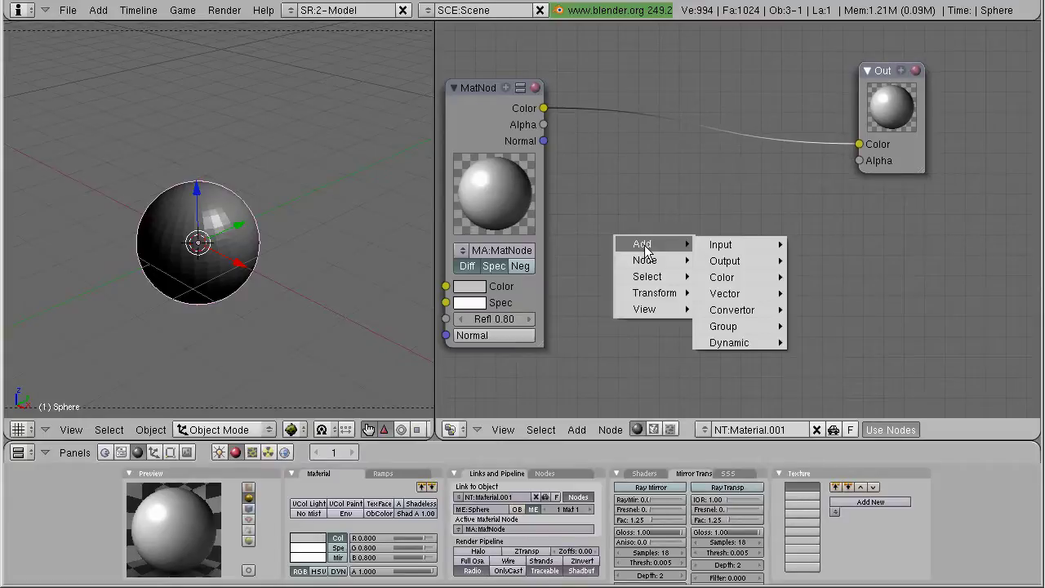
mouse_move(733, 282)
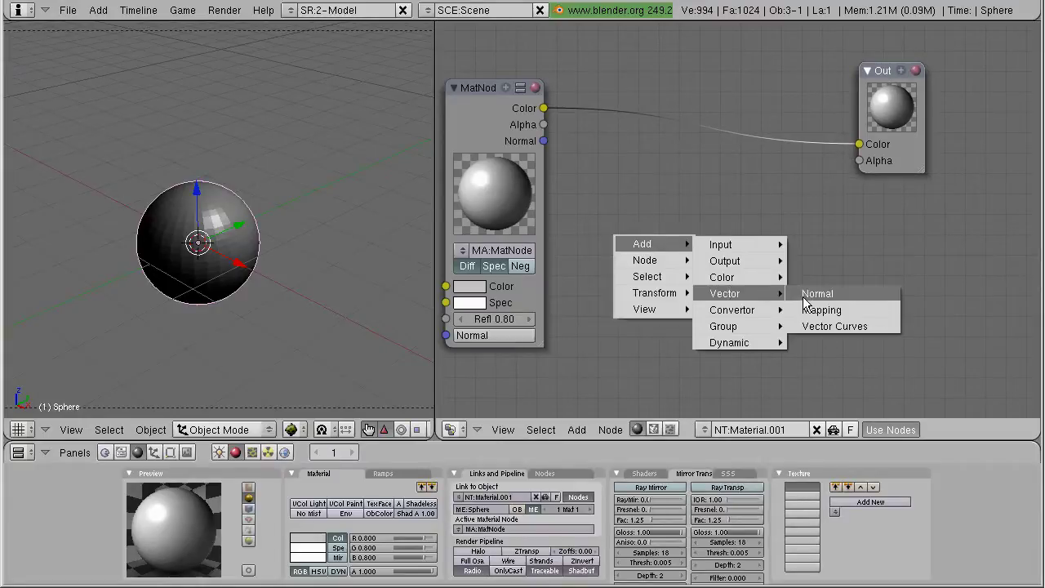
click(808, 295)
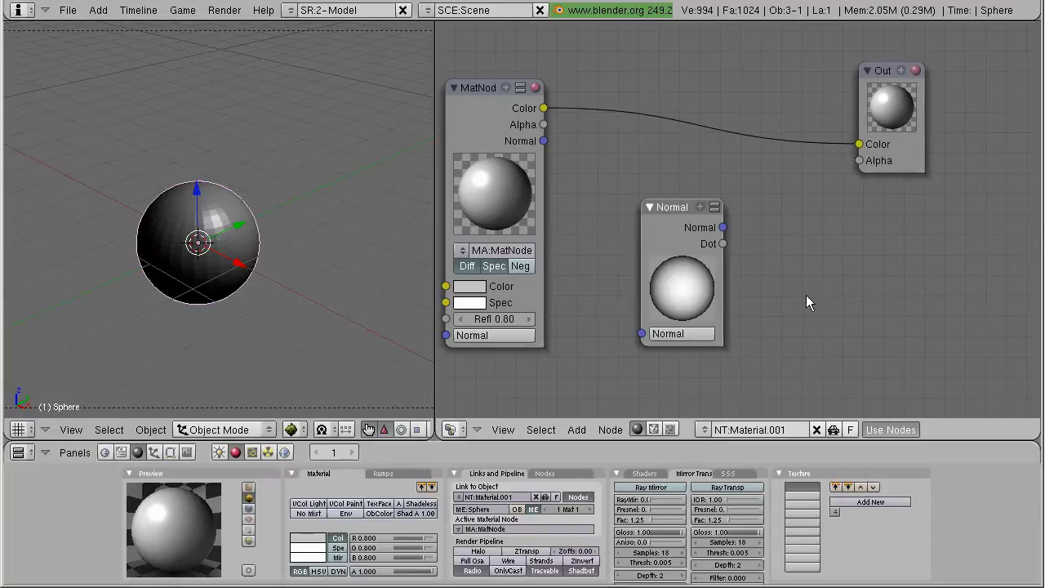
drag(672, 196, 667, 192)
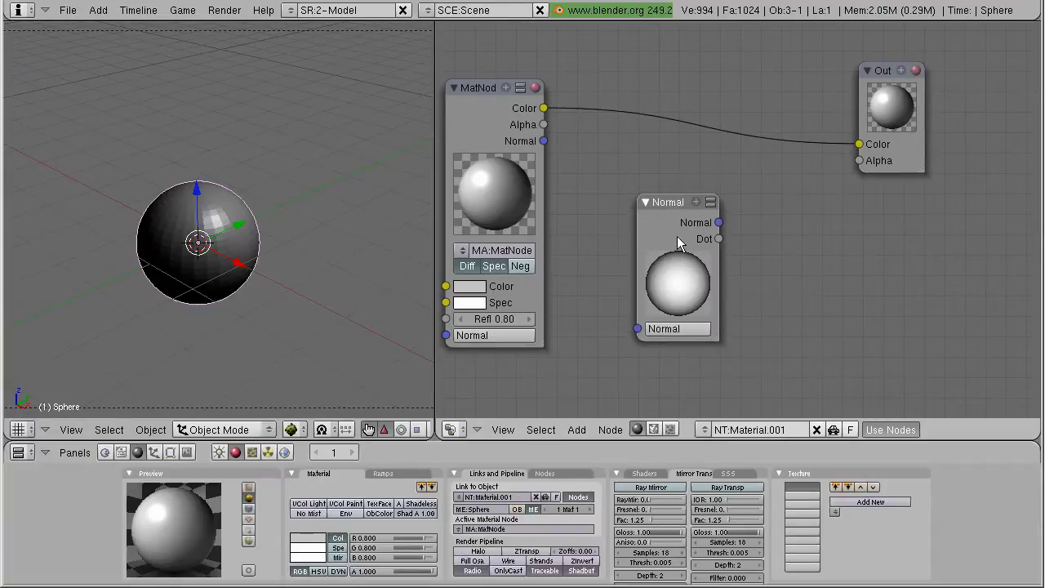
key(x)
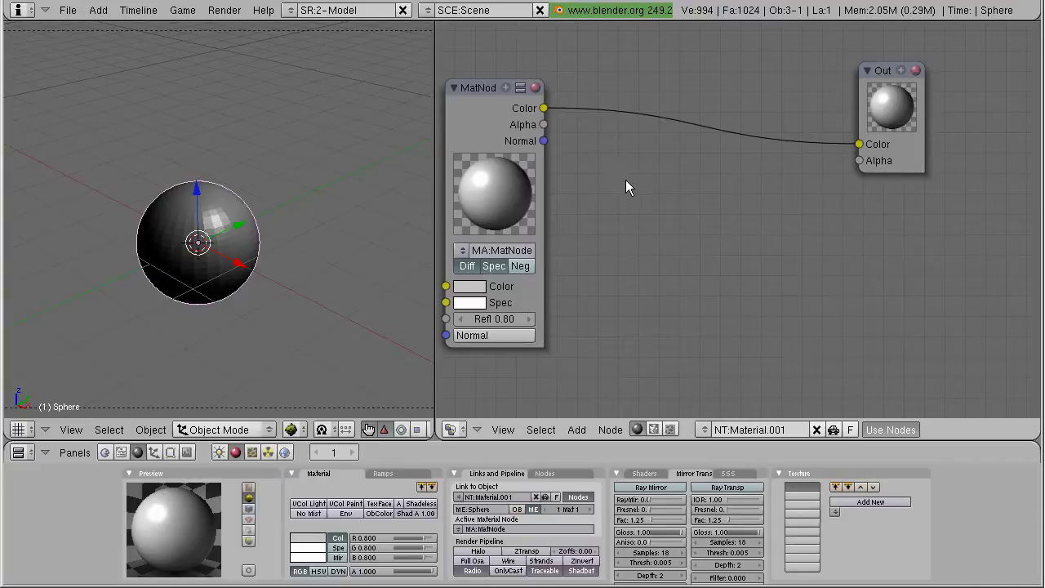
Add a Mapping vector node and connect the Material node's Normal output to the Output node's Color input.
key(space)
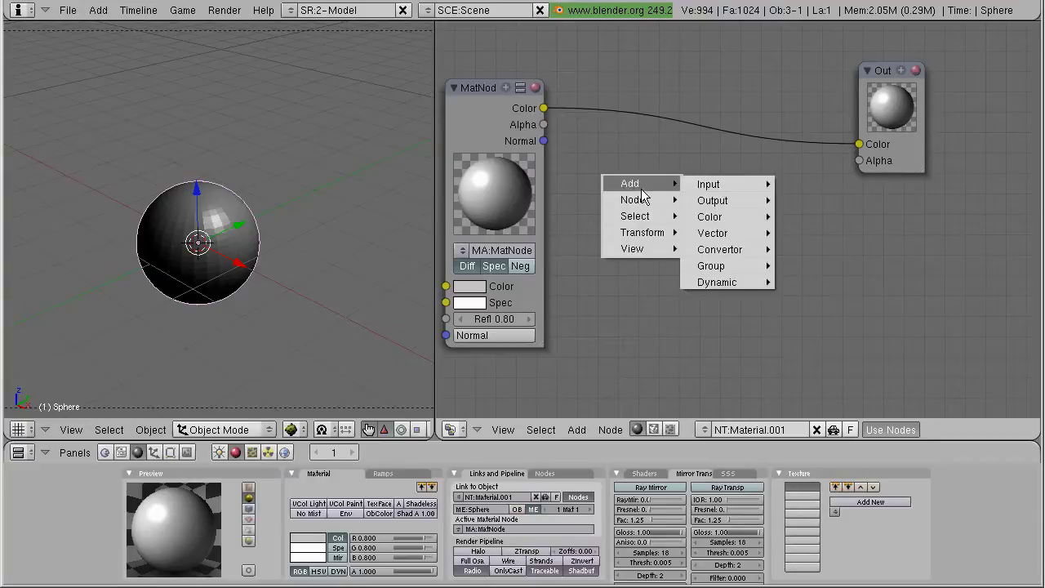
mouse_move(722, 239)
click(809, 249)
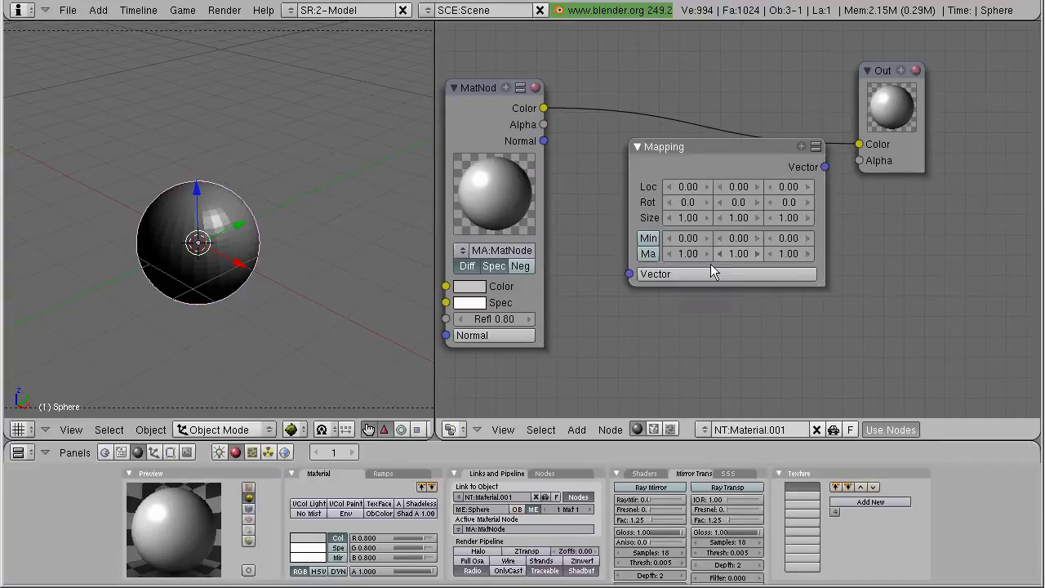
click(668, 89)
drag(639, 93, 859, 145)
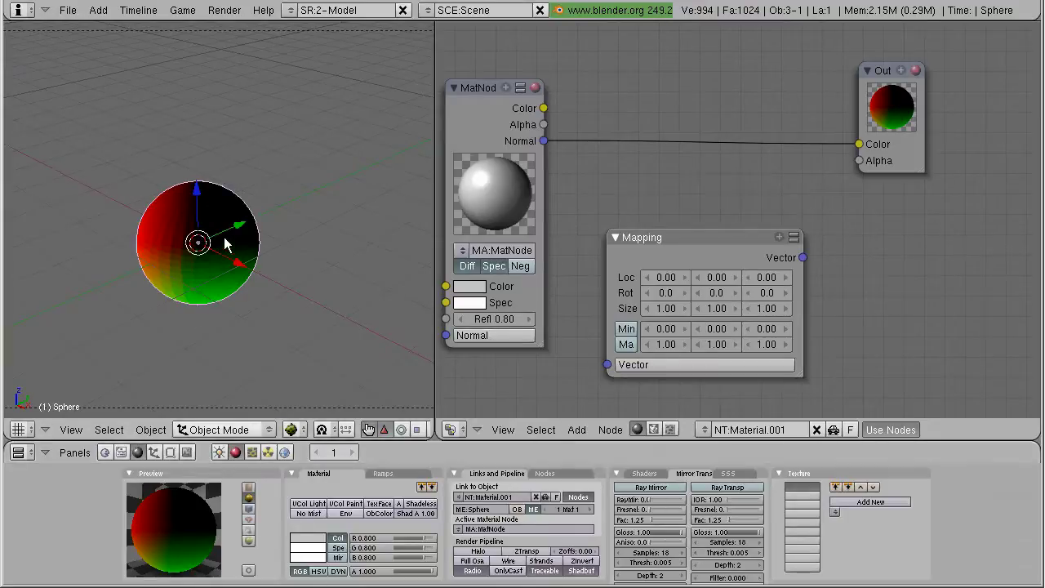
Put the sphere in Edit Mode and display its face normals for a close look.
key(Tab)
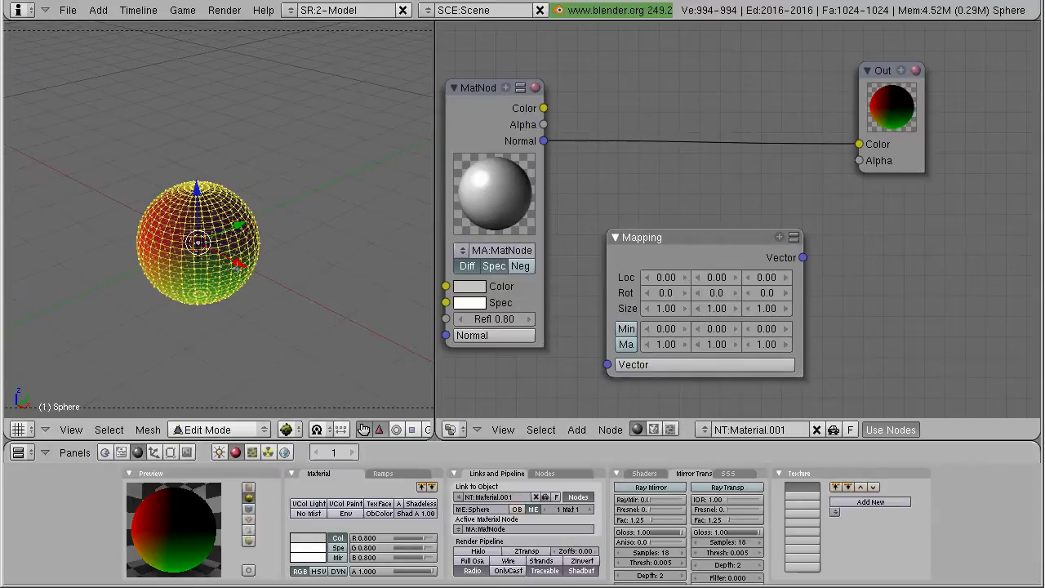
click(170, 452)
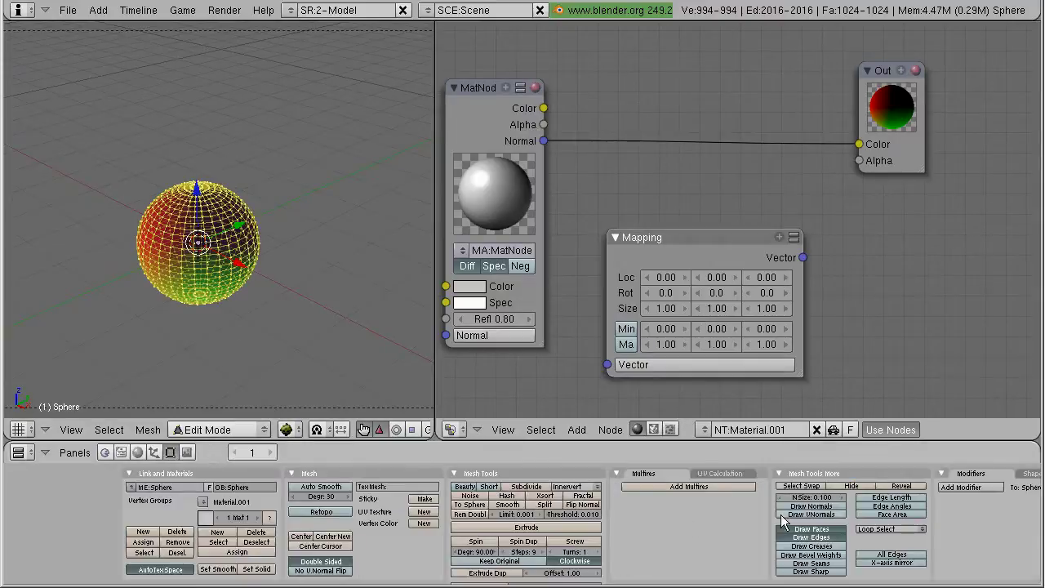
click(801, 506)
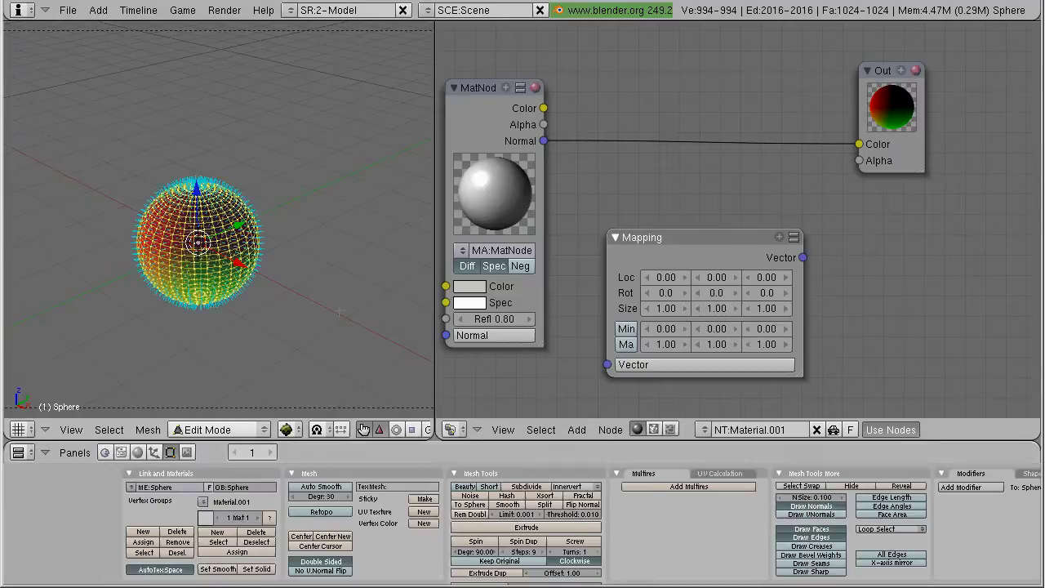
scroll(289, 267, up, 4)
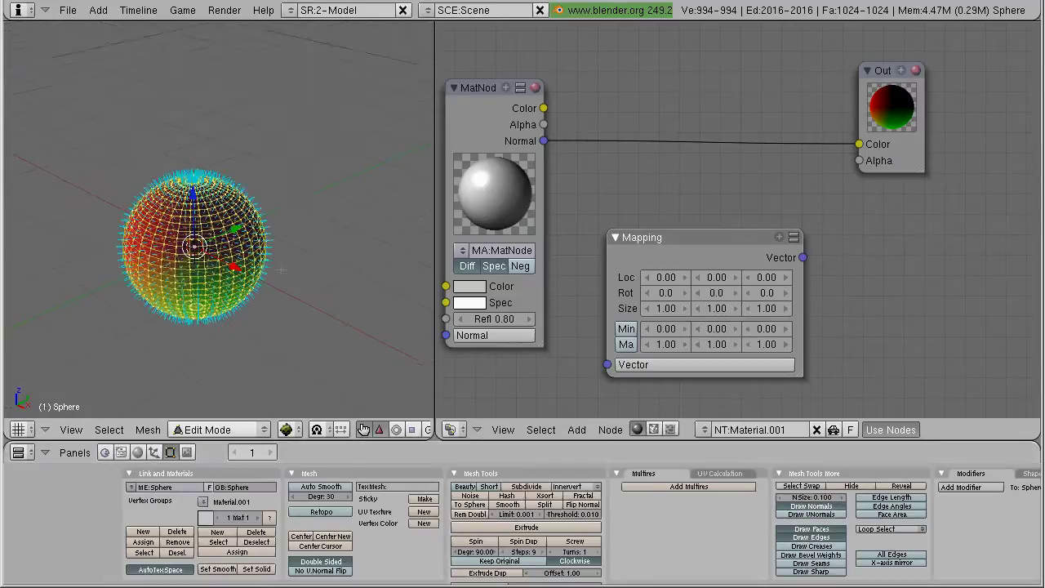
scroll(281, 268, up, 2)
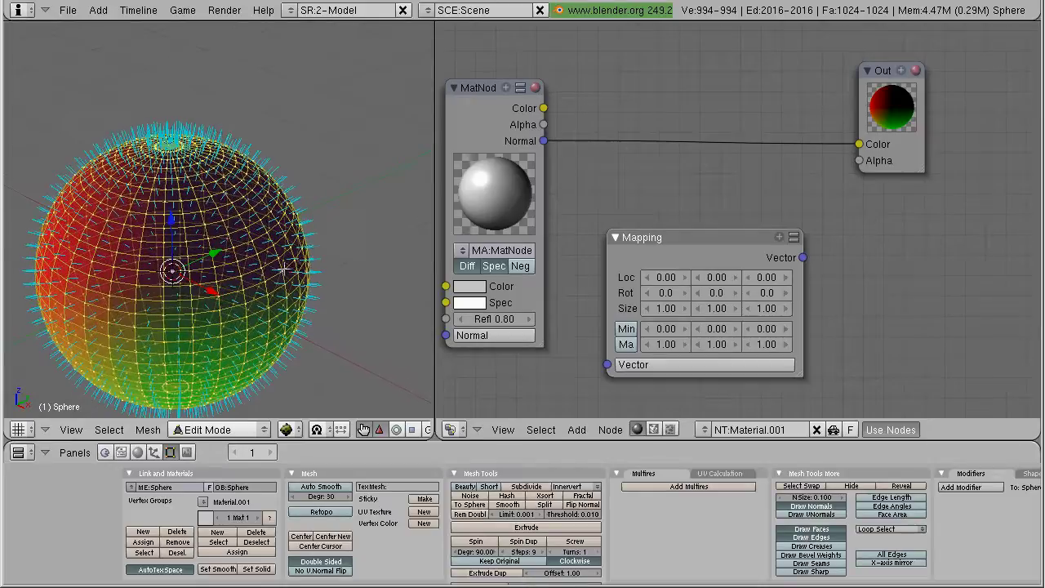
Compare the sphere's vertex normals with its face normals, then hide all the normals.
click(801, 515)
click(800, 516)
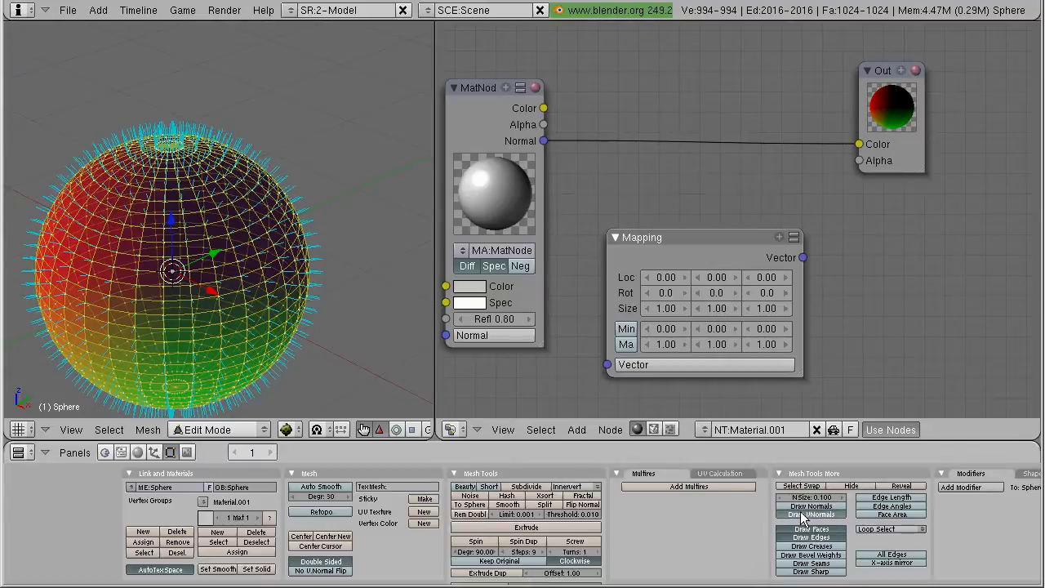
click(802, 516)
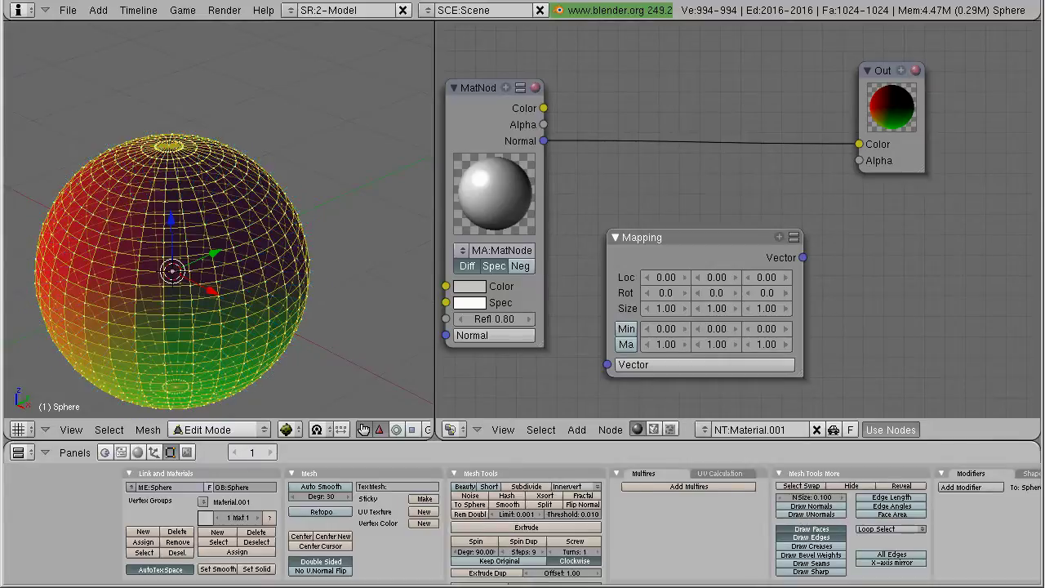
Switch to the web browser and examine the mathematics definitions of "normal" on the dictionary page.
key(alt+Tab)
click(135, 7)
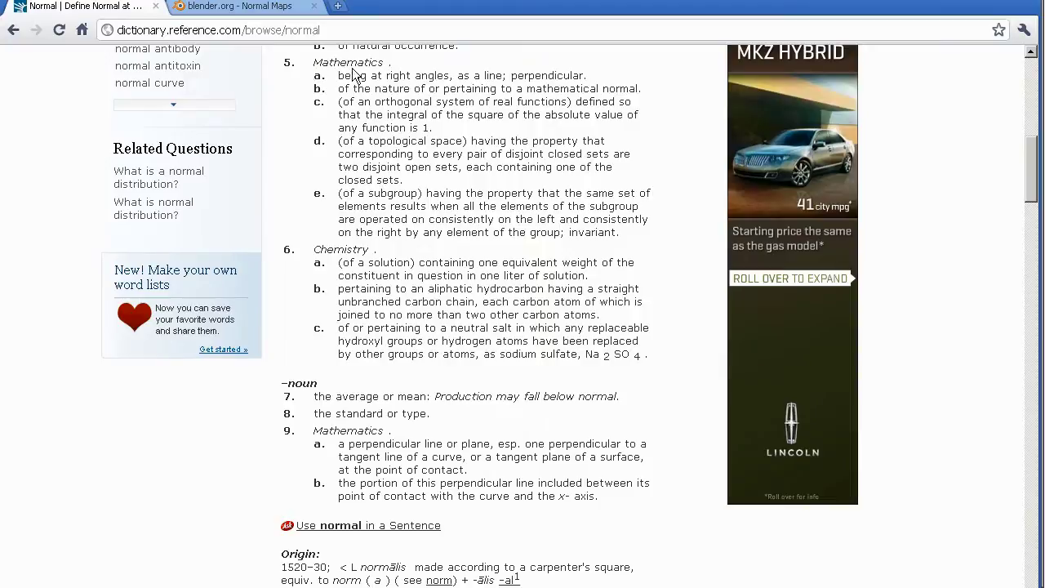
mouse_move(1034, 184)
mouse_down()
mouse_move(1034, 149)
mouse_move(1027, 184)
mouse_up()
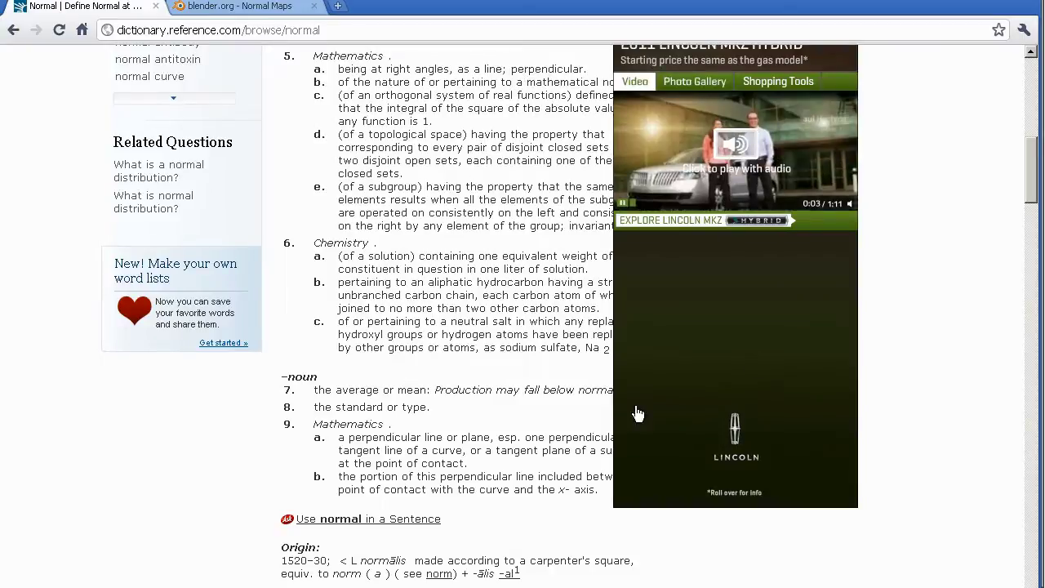
Collapse the expanded advertisement to read the dictionary's definitions of "normal", and open the blender.org Normal Maps page to see how RGB stores normals.
drag(1031, 176, 1030, 174)
click(833, 92)
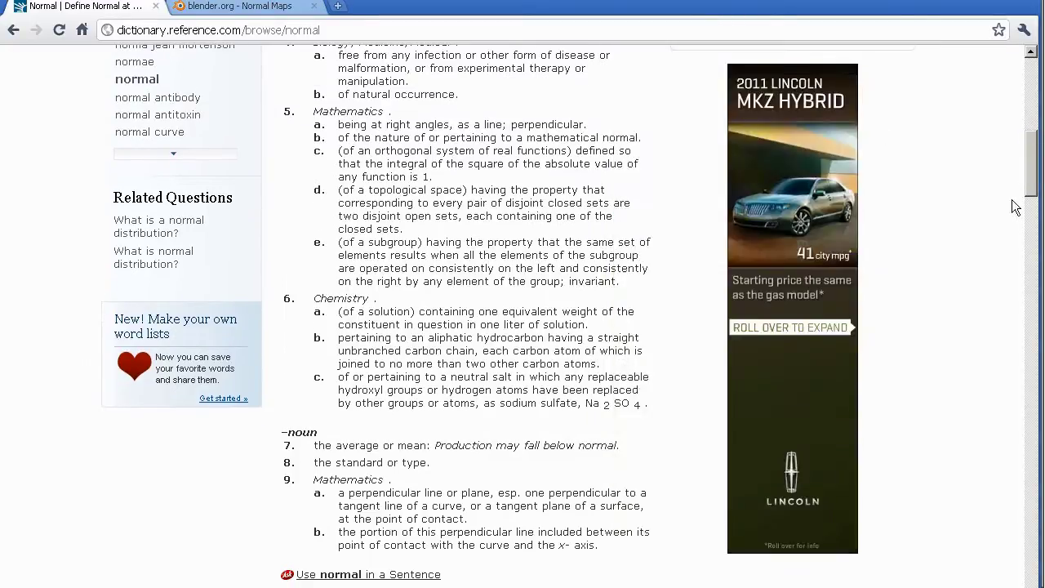
scroll(1030, 176, down, 1)
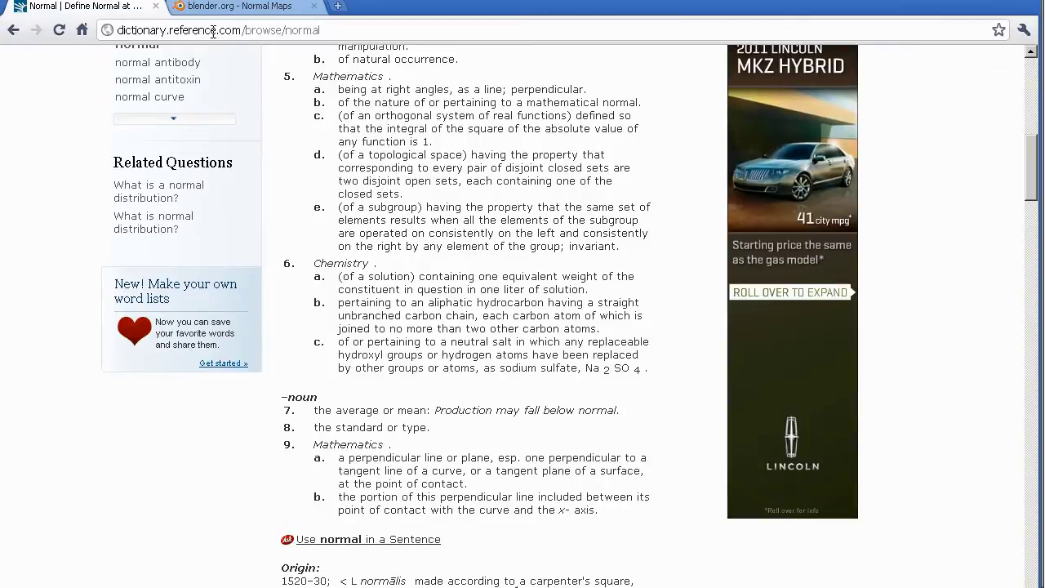
click(237, 7)
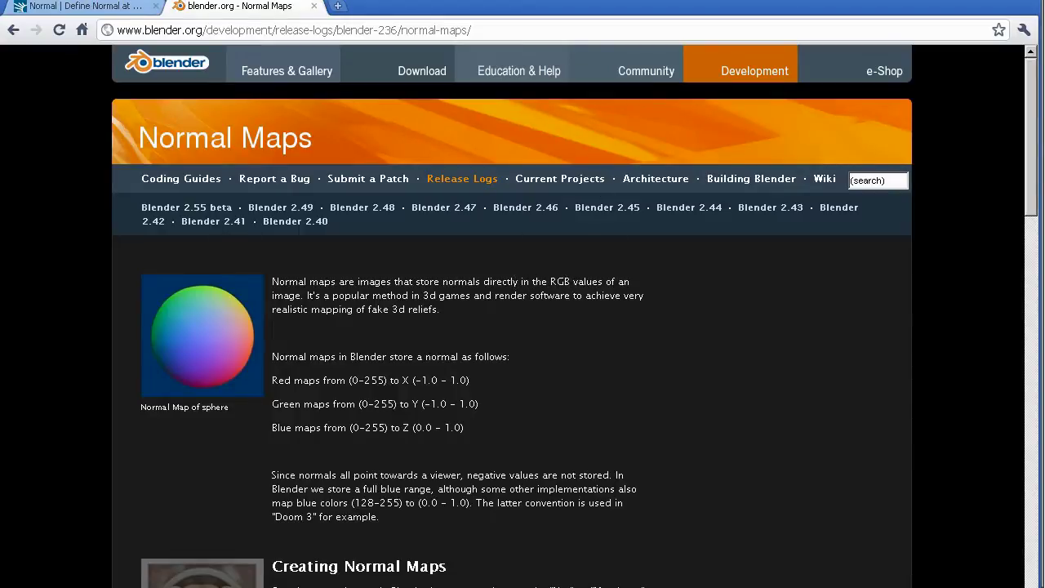
Switch back to Blender and return the sphere to Object Mode.
key(alt+Tab)
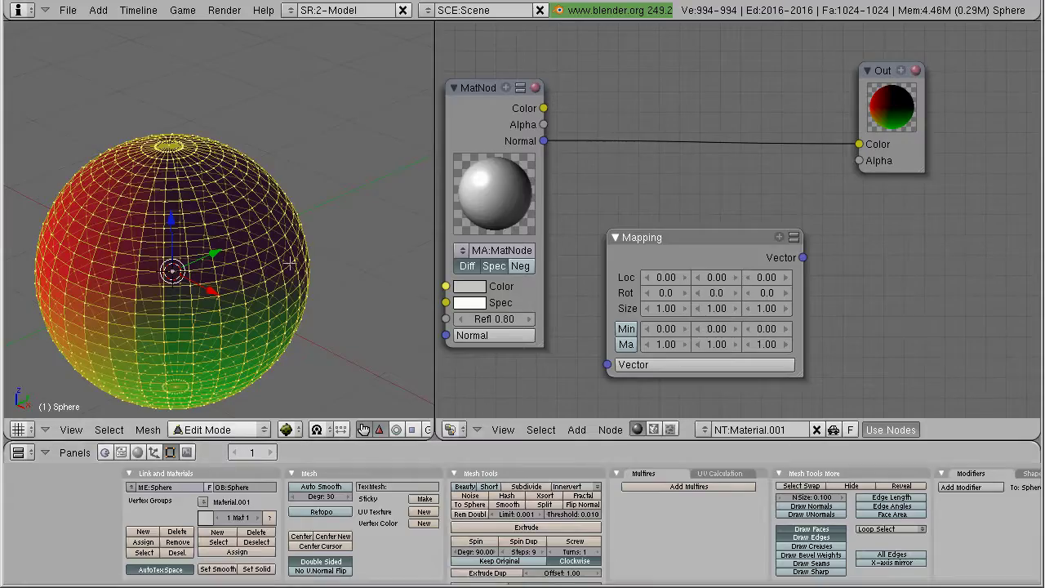
key(Tab)
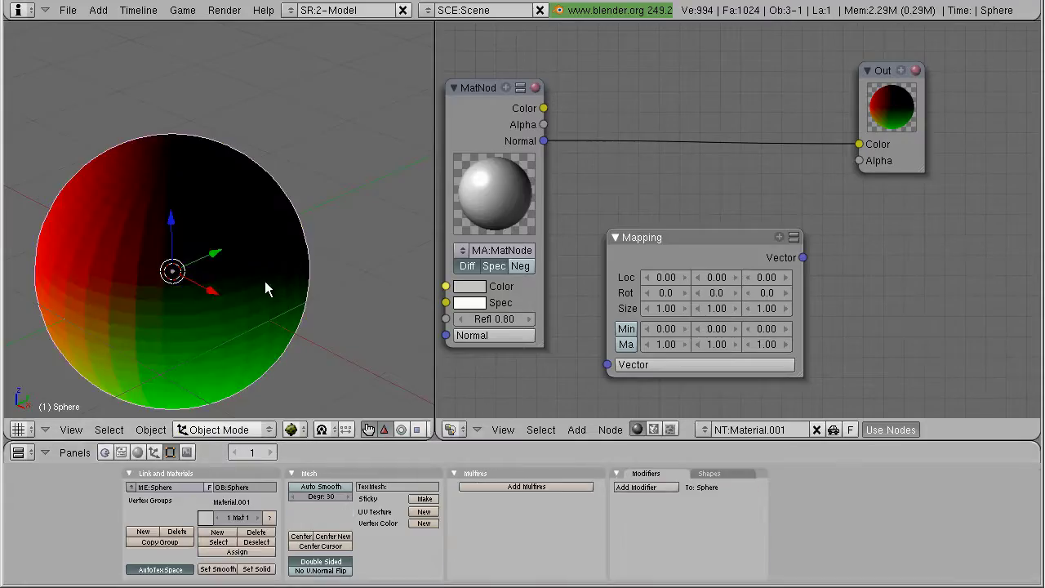
Delete the lamp from the scene.
scroll(171, 309, down, 5)
middle_drag(176, 309, 227, 299)
scroll(221, 256, up, 4)
middle_drag(221, 256, 275, 267)
scroll(299, 165, down, 5)
scroll(299, 169, down, 3)
right_click(296, 124)
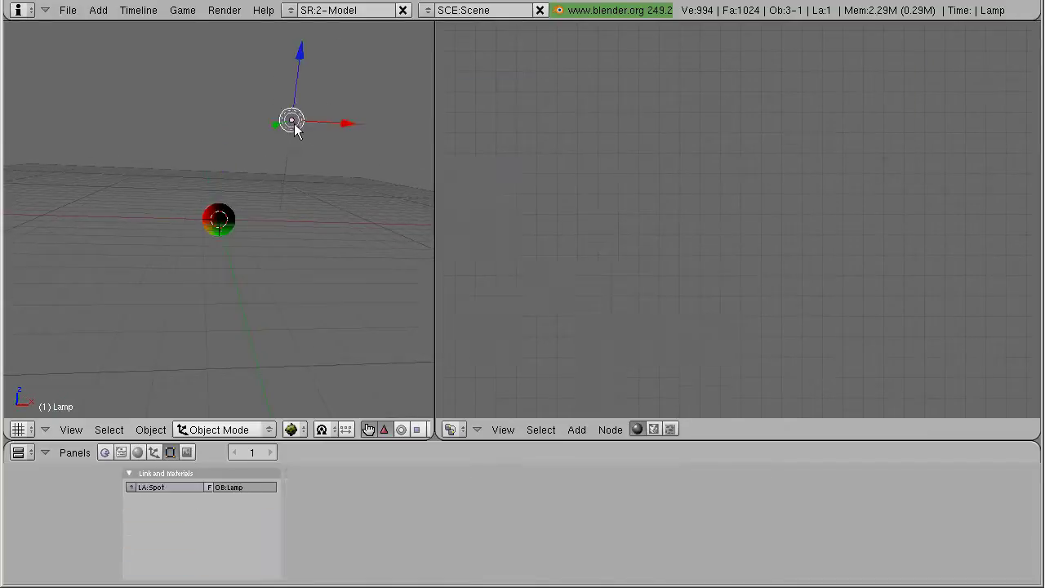
key(x)
click(295, 129)
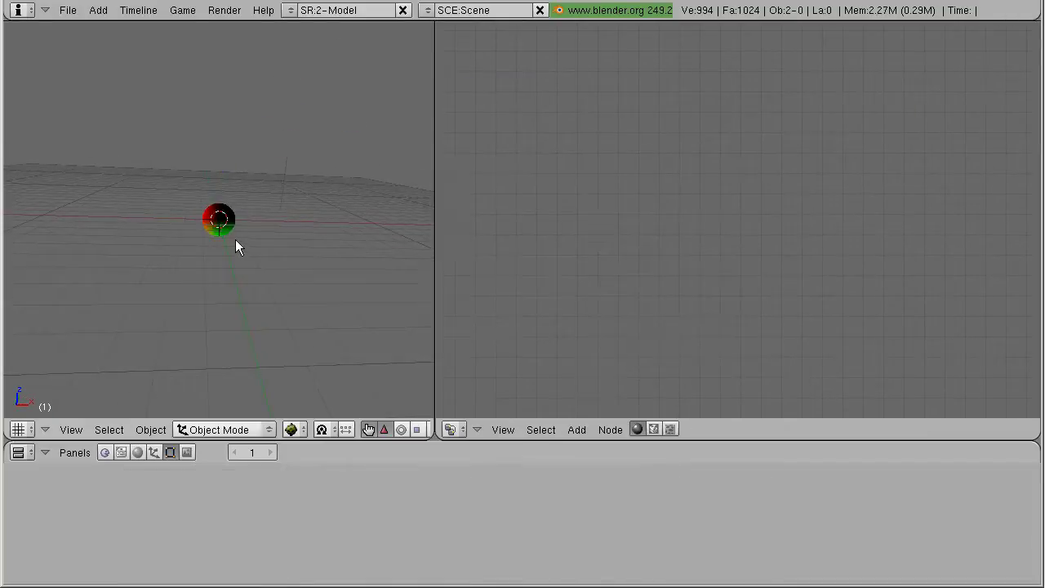
Select and centre the sphere, and examine its normal colours from several viewing angles.
right_click(229, 232)
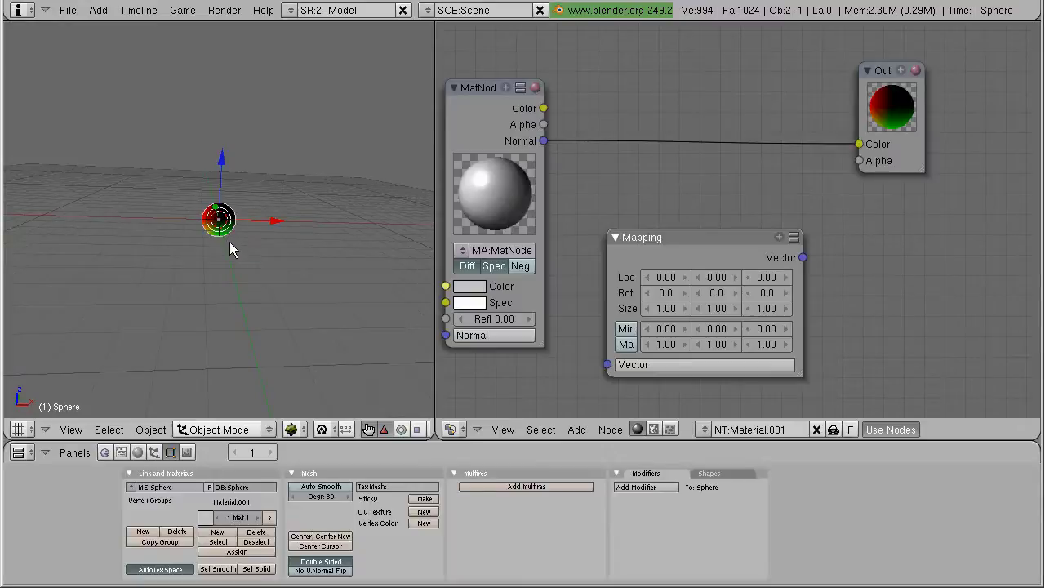
key(KP_Decimal)
mouse_move(261, 300)
middle_down()
mouse_move(261, 289)
mouse_move(333, 269)
mouse_move(302, 299)
middle_up()
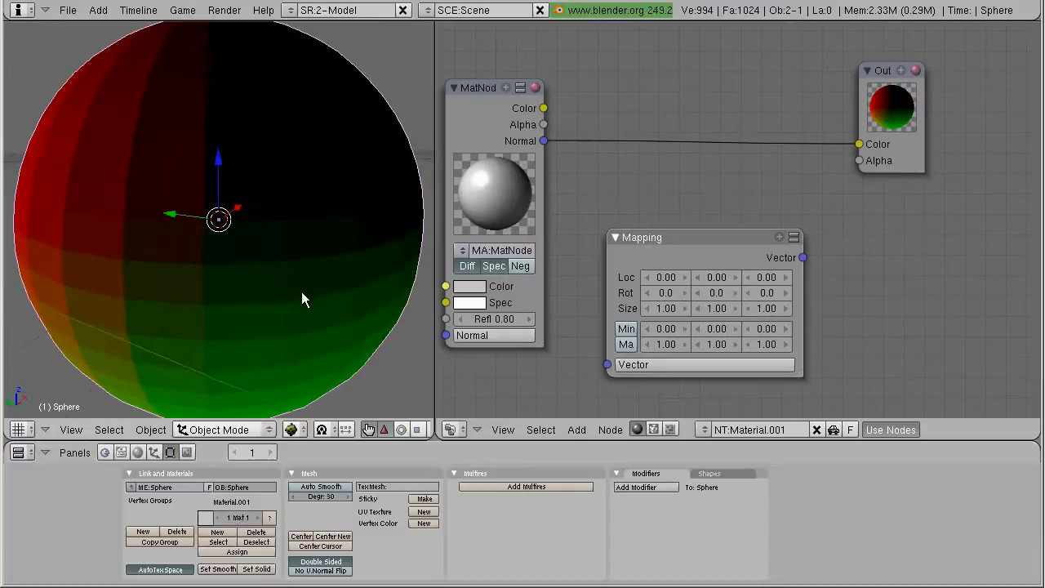
scroll(294, 277, down, 3)
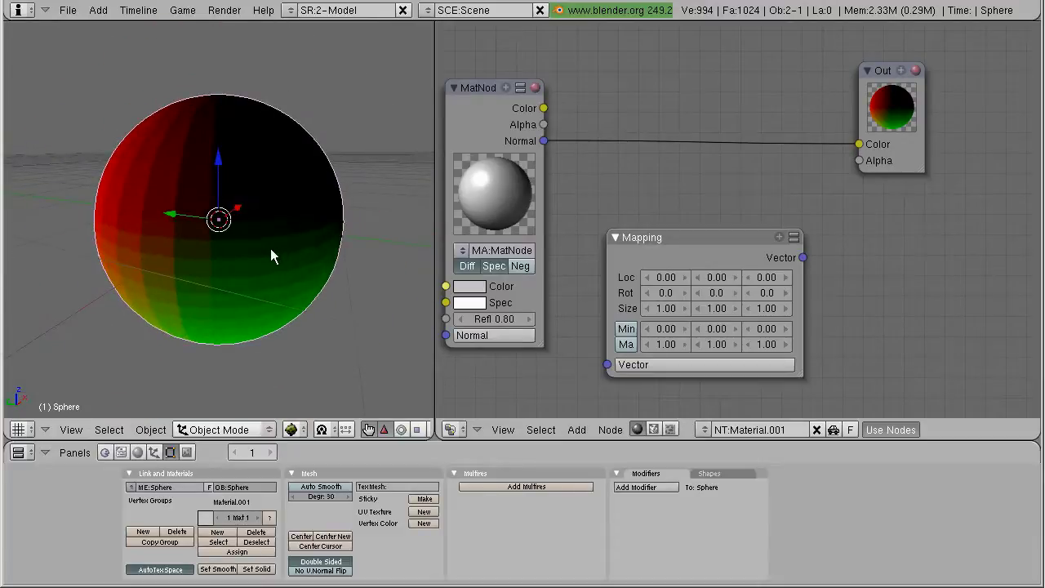
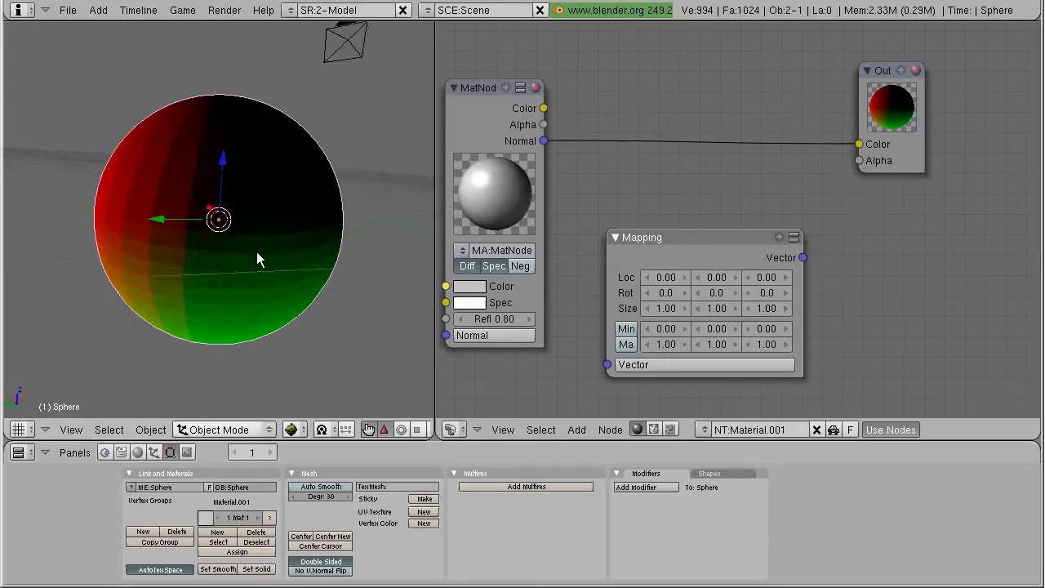
mouse_move(185, 264)
middle_down()
mouse_move(202, 285)
mouse_move(159, 184)
middle_up()
mouse_move(190, 286)
middle_down()
mouse_move(210, 291)
mouse_move(156, 222)
middle_up()
mouse_move(139, 183)
middle_down()
mouse_move(182, 144)
mouse_move(157, 150)
middle_up()
mouse_move(266, 270)
middle_down()
mouse_move(241, 292)
mouse_move(196, 289)
mouse_move(210, 282)
mouse_move(200, 295)
mouse_move(210, 304)
mouse_move(221, 298)
mouse_move(187, 282)
mouse_move(216, 237)
middle_up()
scroll(233, 280, down, 5)
scroll(252, 225, up, 3)
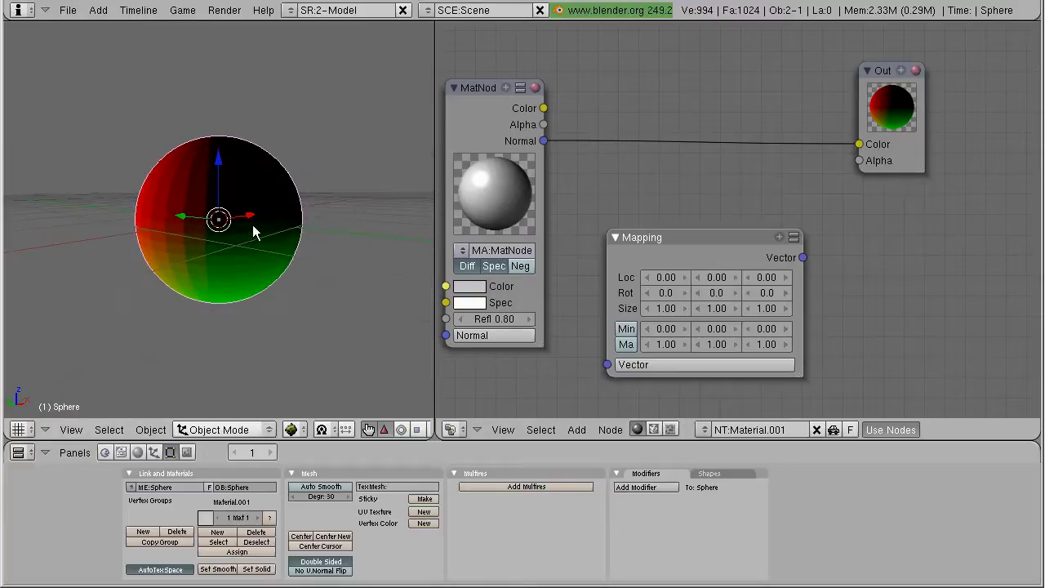
Select the camera and set the transform orientation to Normal.
mouse_move(329, 227)
middle_down()
mouse_move(340, 220)
mouse_move(331, 199)
middle_up()
scroll(327, 163, down, 4)
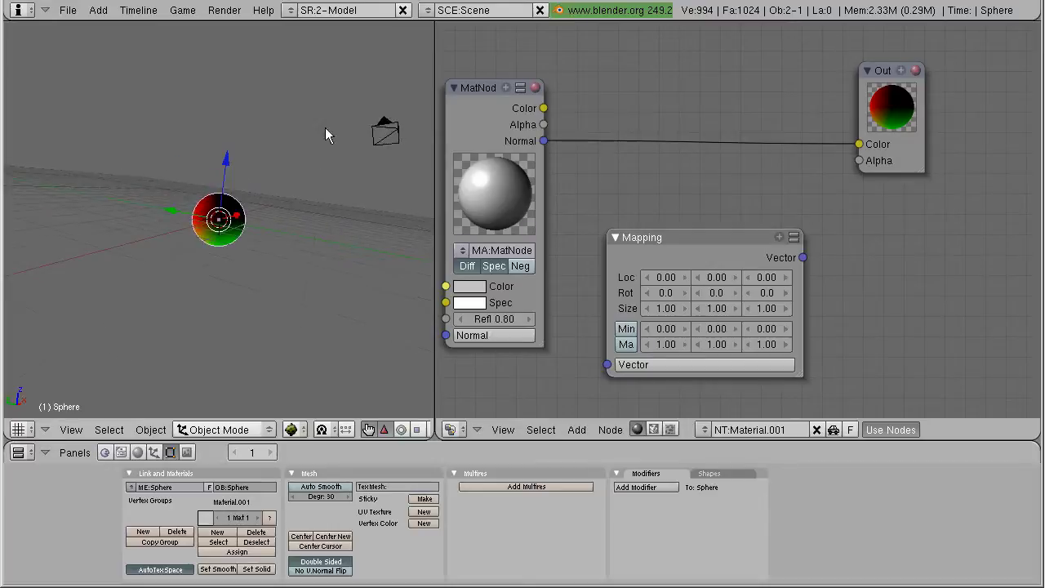
right_click(390, 136)
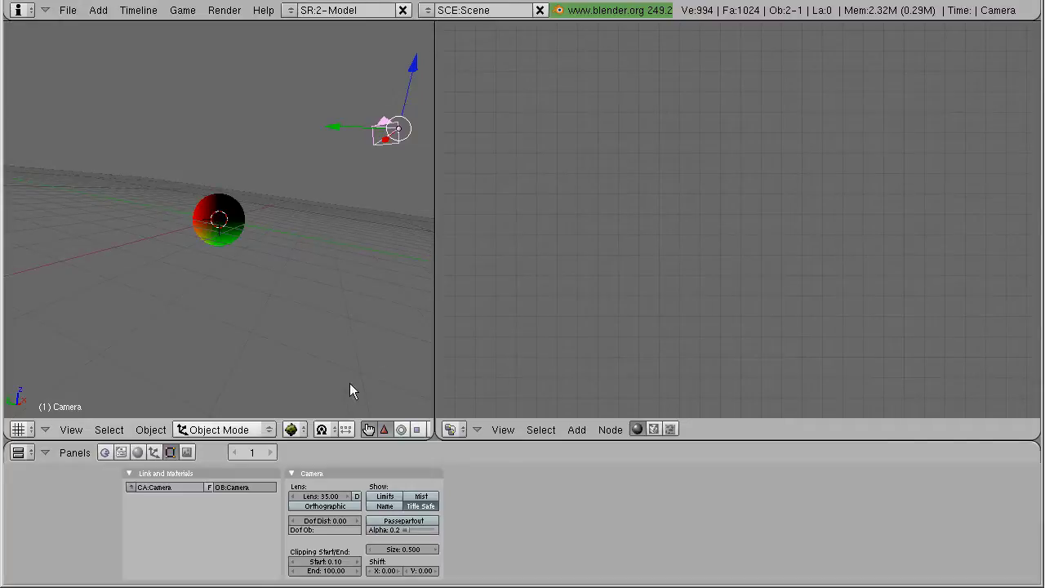
scroll(43, 428, right, 3)
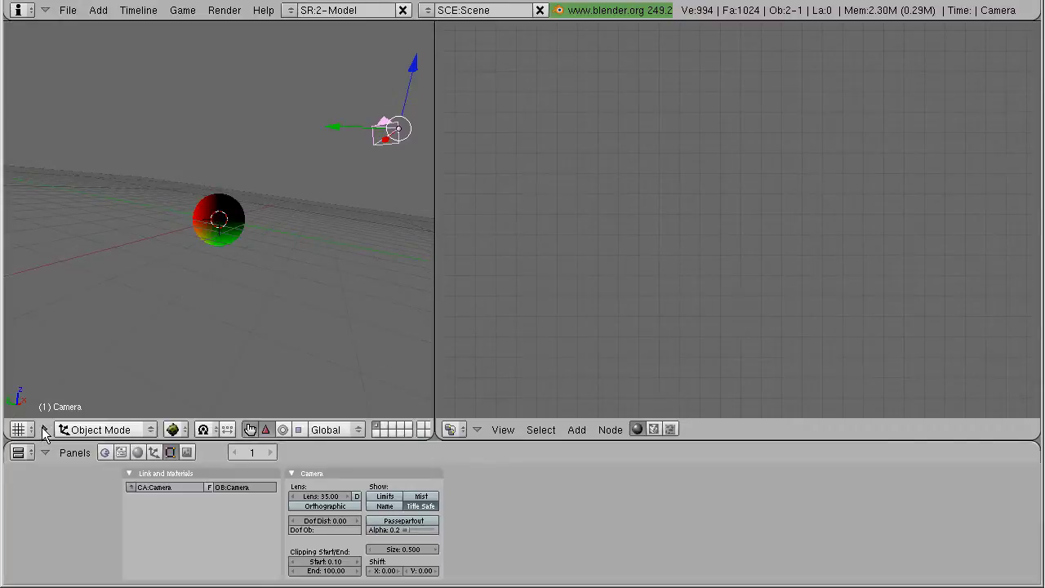
click(328, 430)
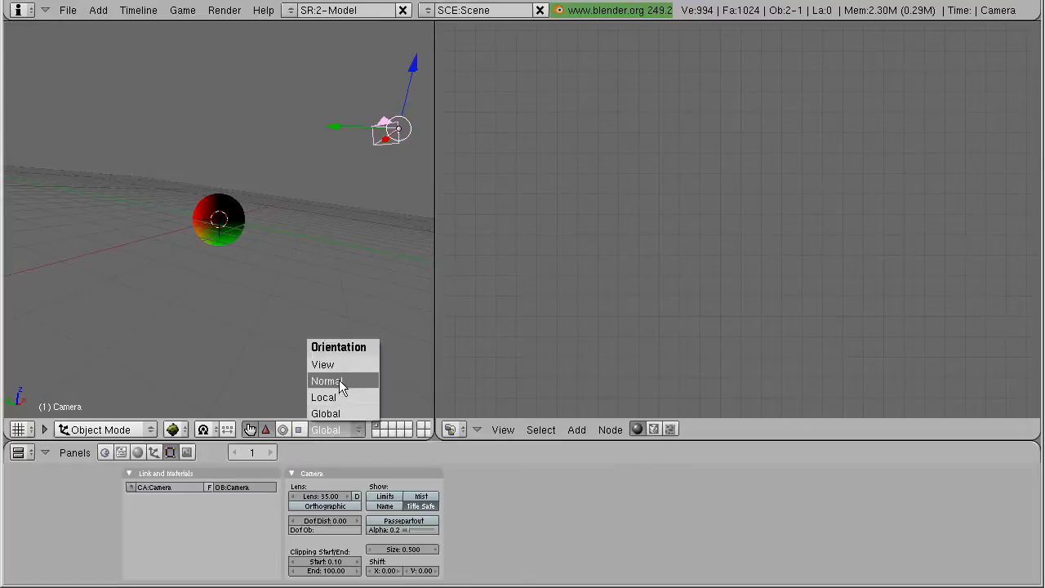
click(339, 383)
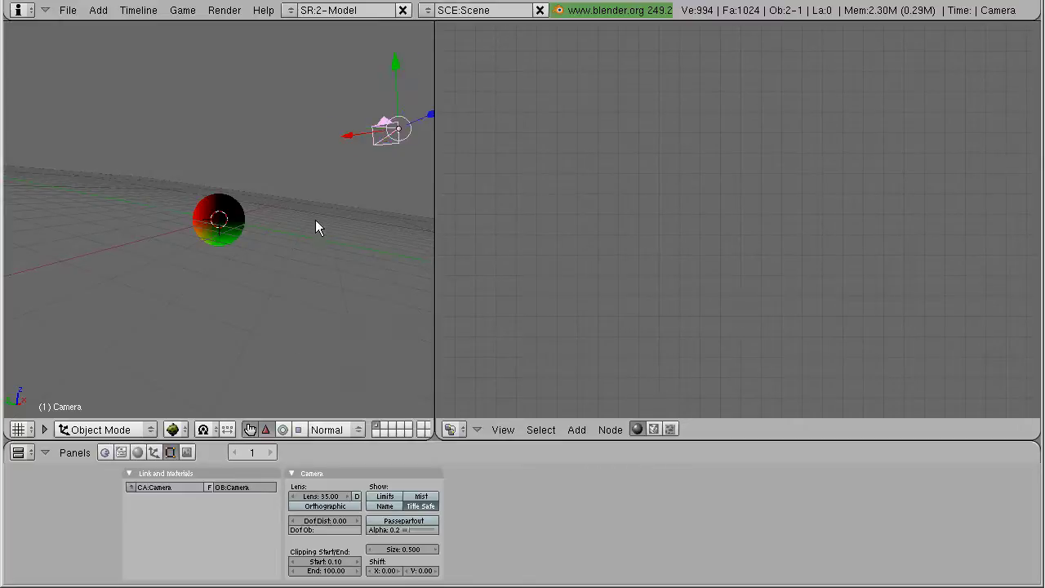
Compare the camera's own axes, seen from behind it, with the sphere's colours as seen through the camera.
middle_drag(306, 197, 204, 264)
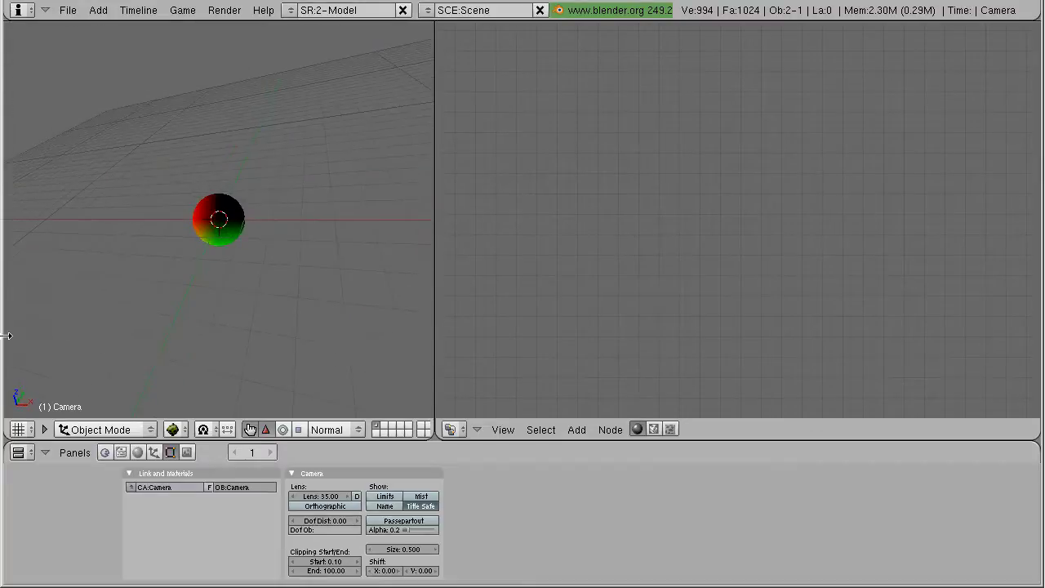
scroll(271, 192, up, 5)
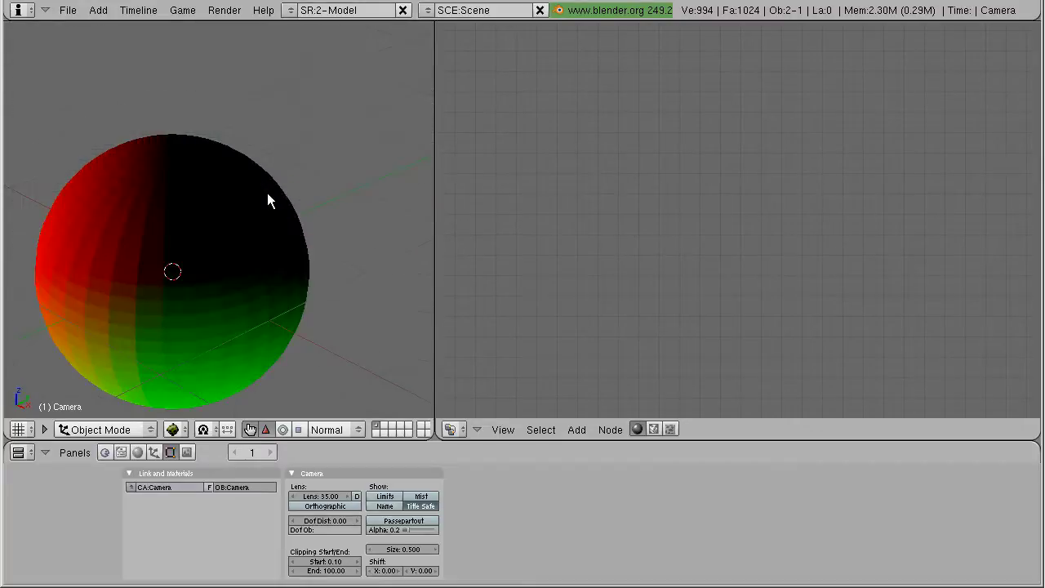
scroll(335, 310, down, 8)
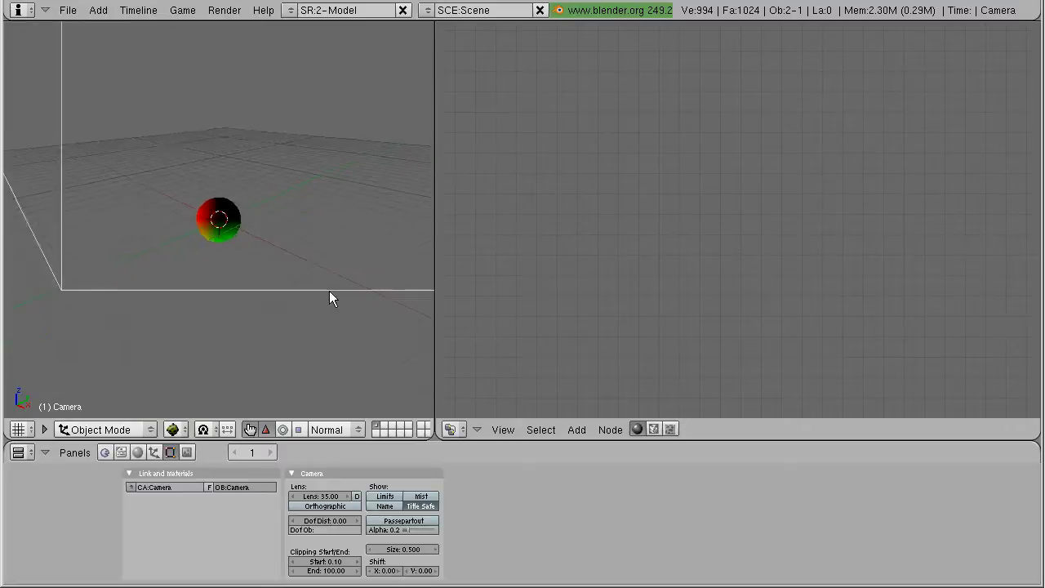
middle_drag(299, 227, 307, 220)
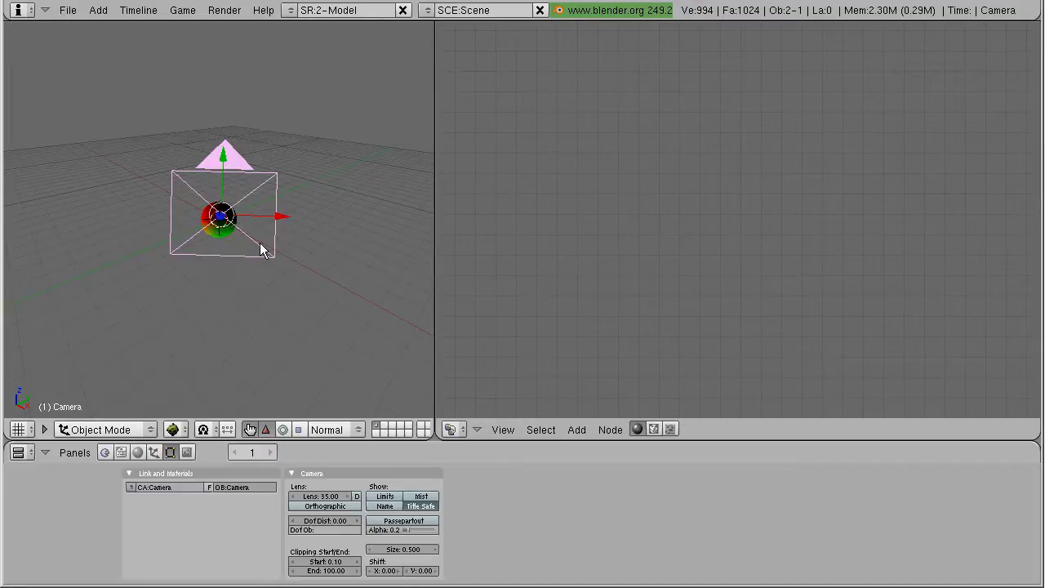
key(KP_0)
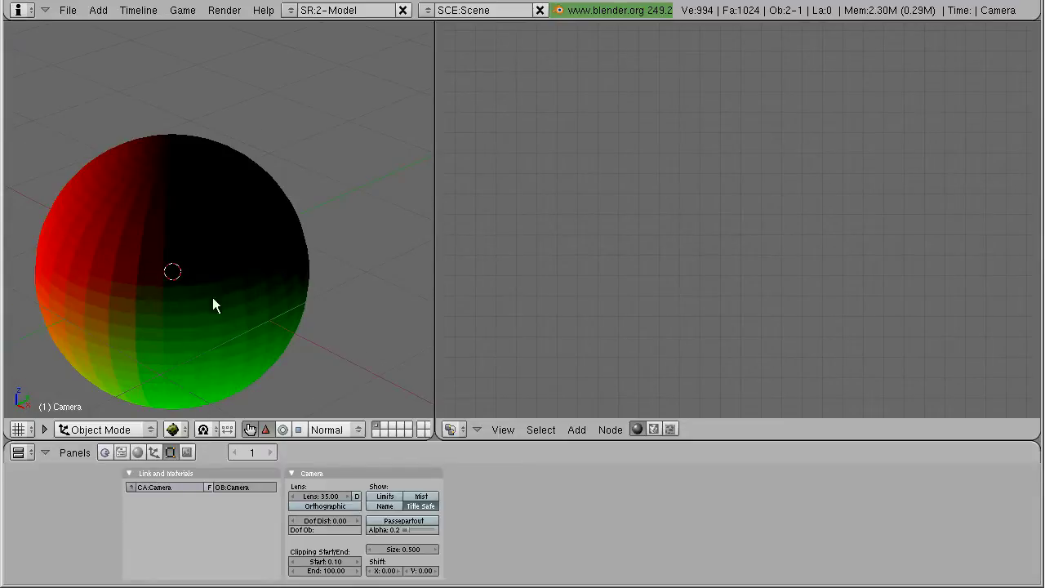
key(KP_0)
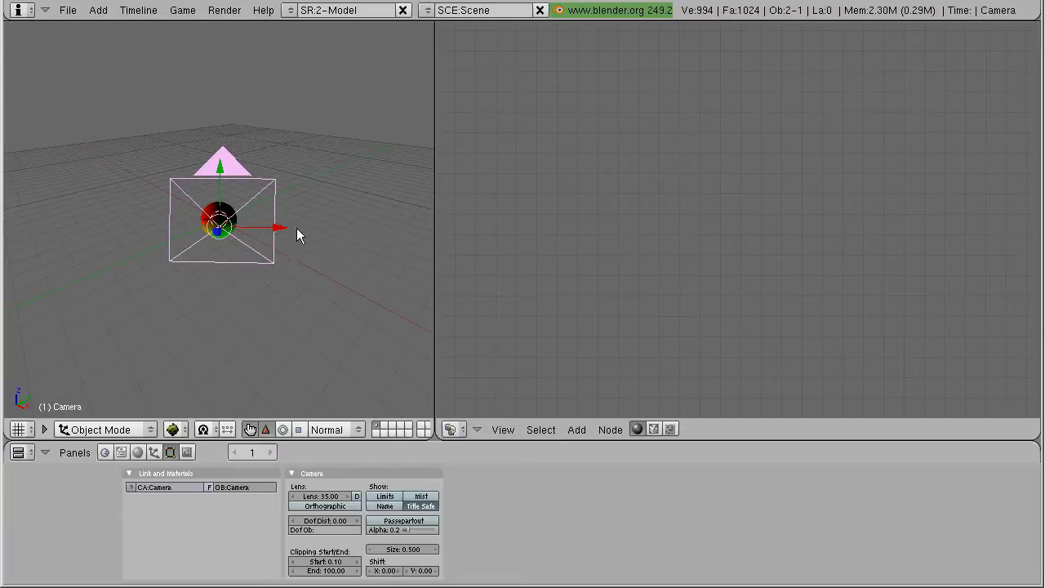
key(KP_0)
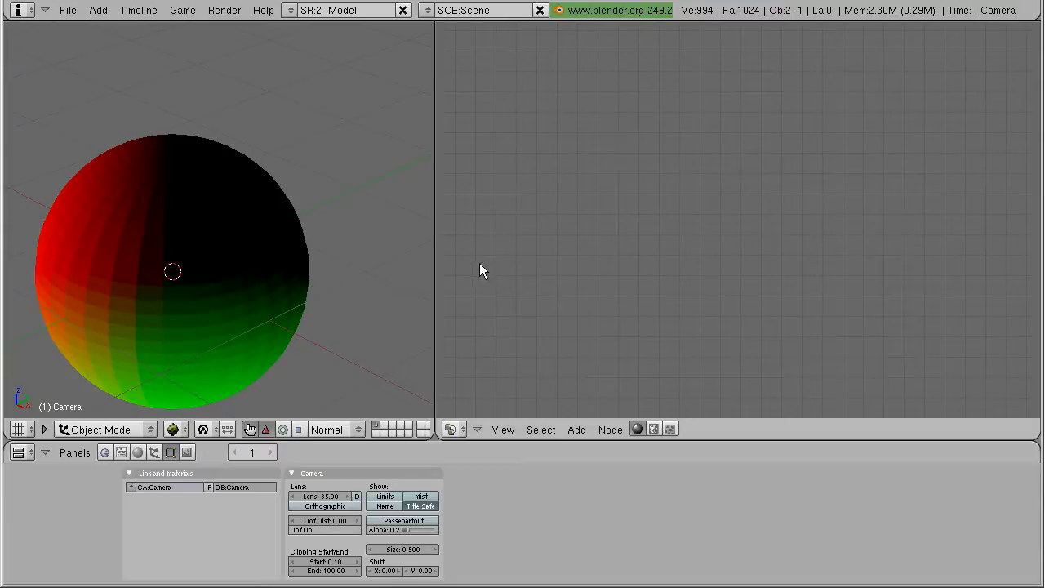
key(Home)
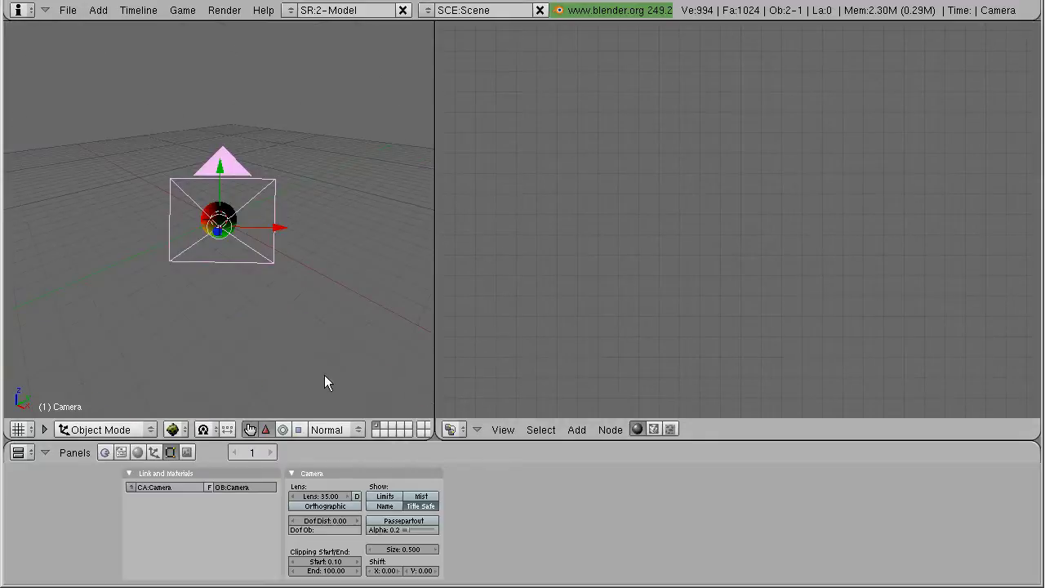
key(g)
middle_drag(367, 242, 350, 210)
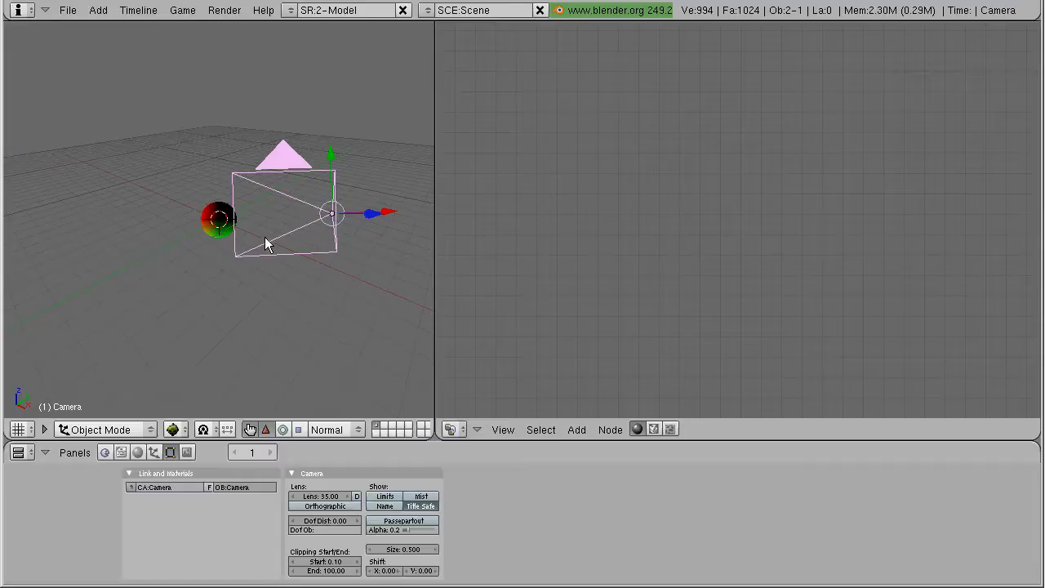
key(KP_0)
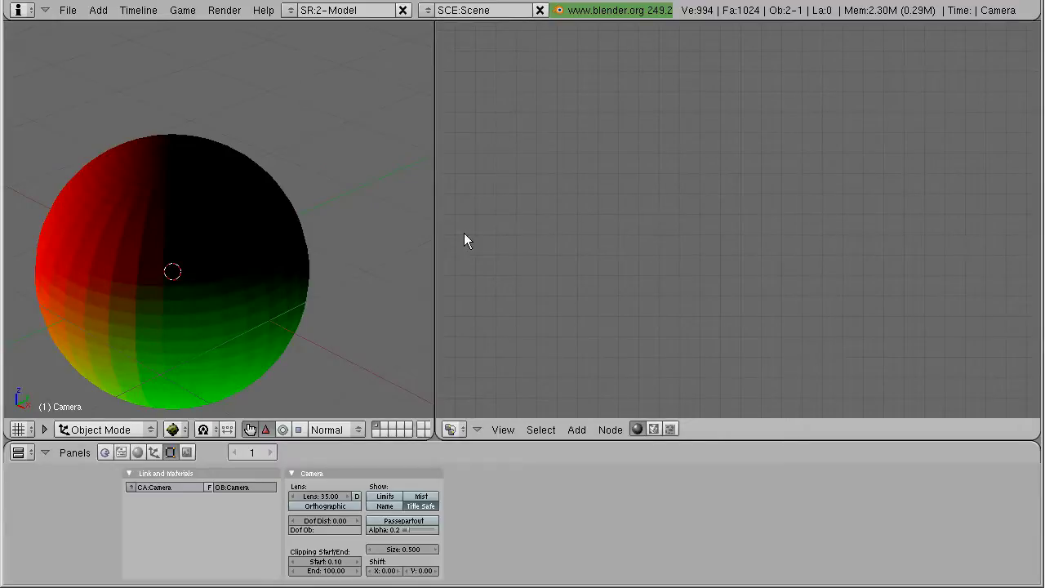
In the sphere's material, route the Material node's Normal output through the Mapping node into the Output node's Color input.
right_click(252, 273)
drag(673, 236, 659, 180)
drag(543, 140, 593, 307)
drag(788, 200, 859, 144)
drag(691, 175, 694, 58)
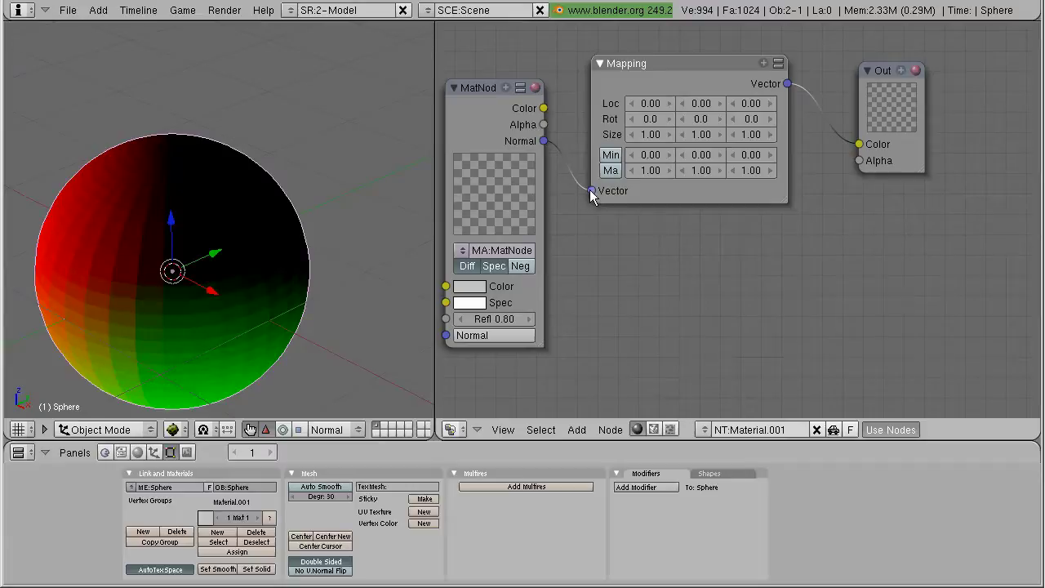
click(620, 169)
drag(683, 70, 681, 75)
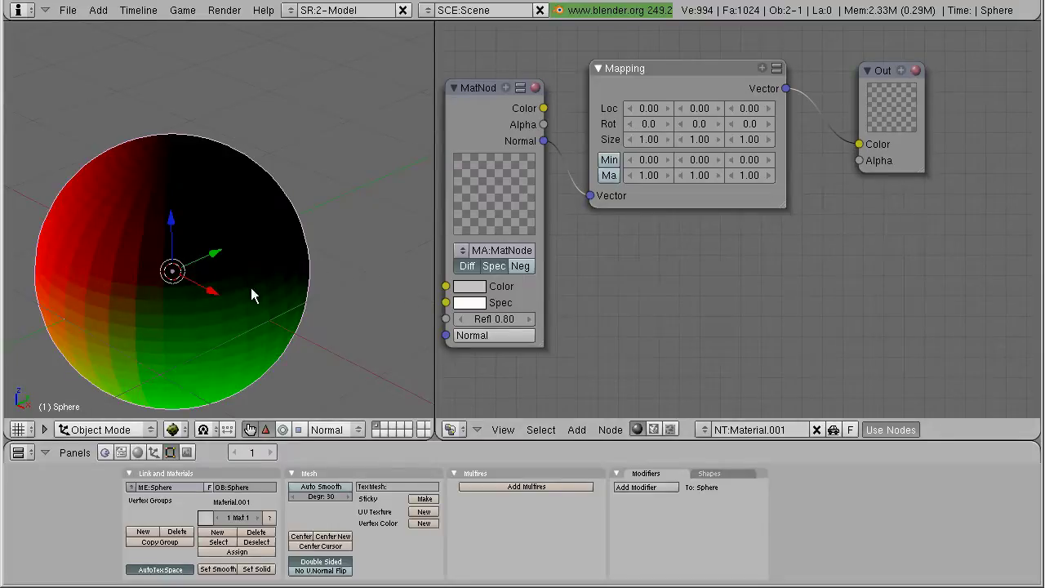
Select the camera and examine how its axes are oriented relative to the sphere.
scroll(265, 286, down, 6)
middle_drag(267, 277, 293, 239)
right_click(260, 252)
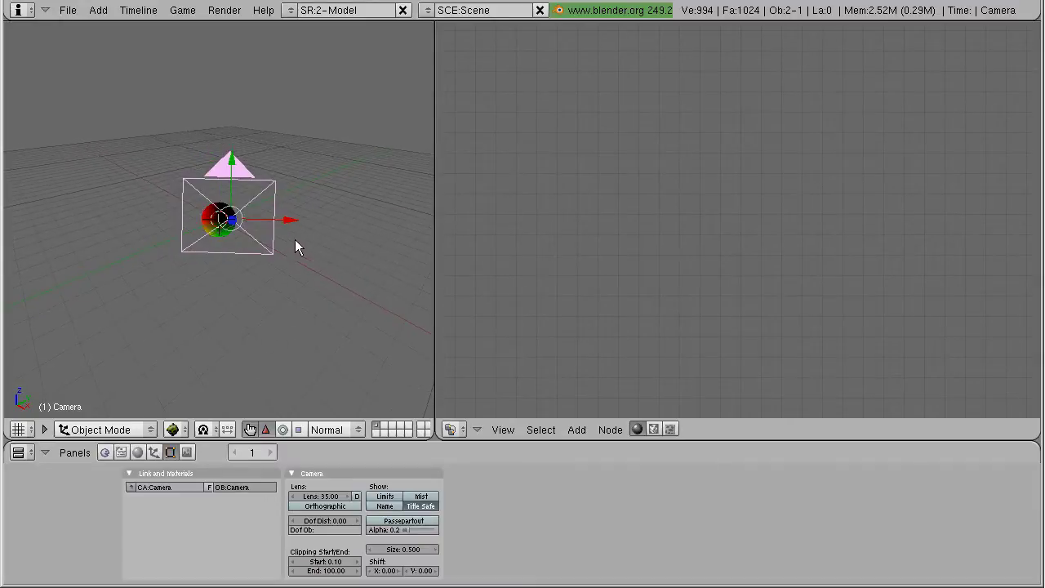
scroll(291, 243, up, 4)
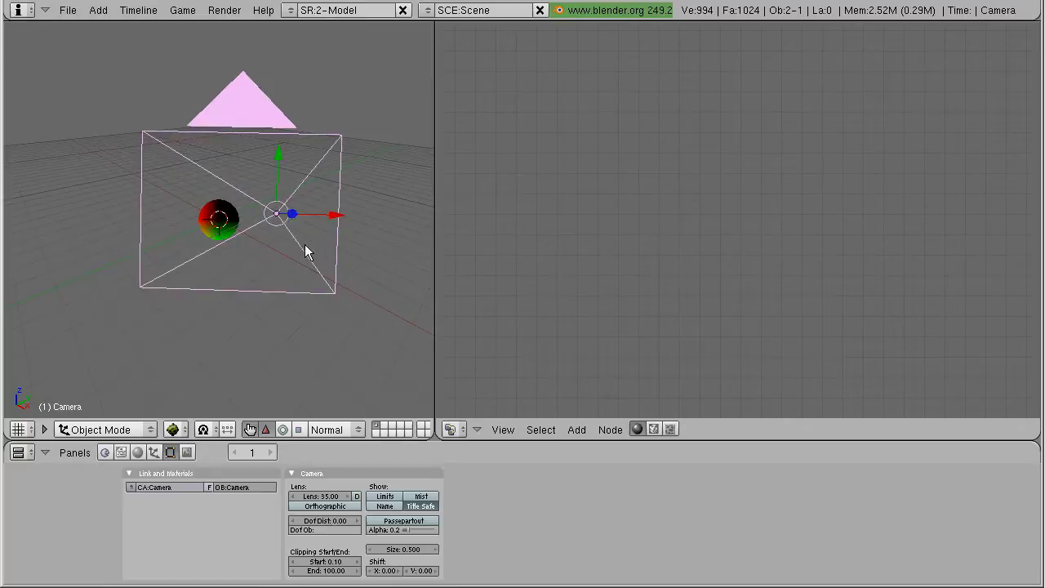
key(alt+a)
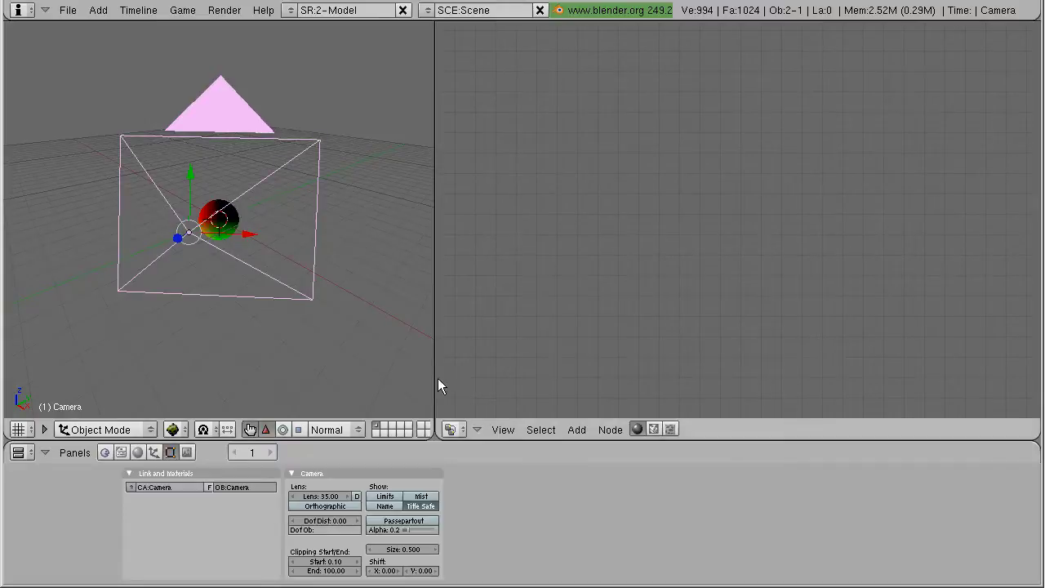
Reselect the sphere and set the Mapping node's X rotation to 30.
right_click(233, 223)
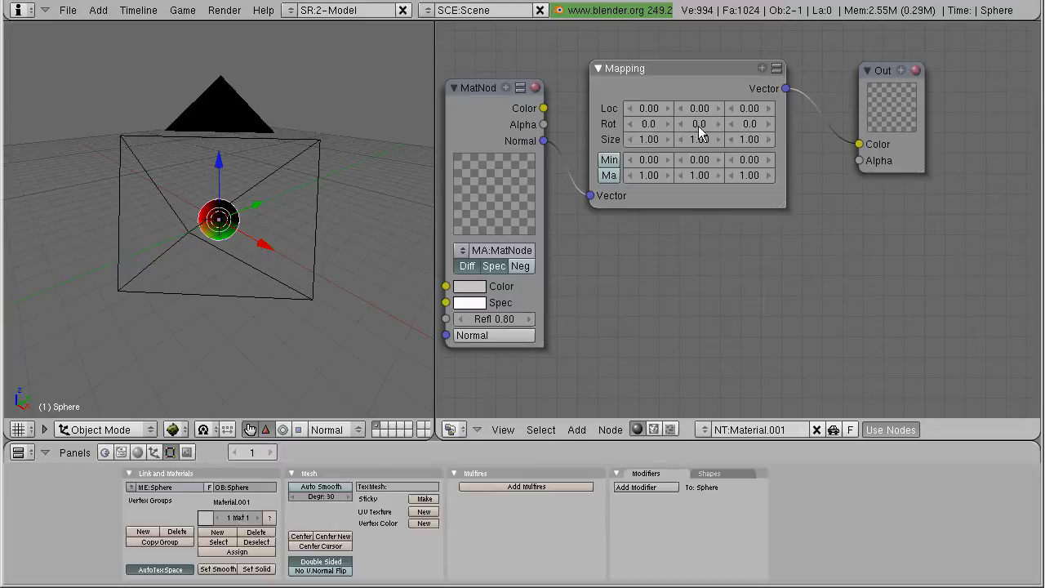
click(665, 124)
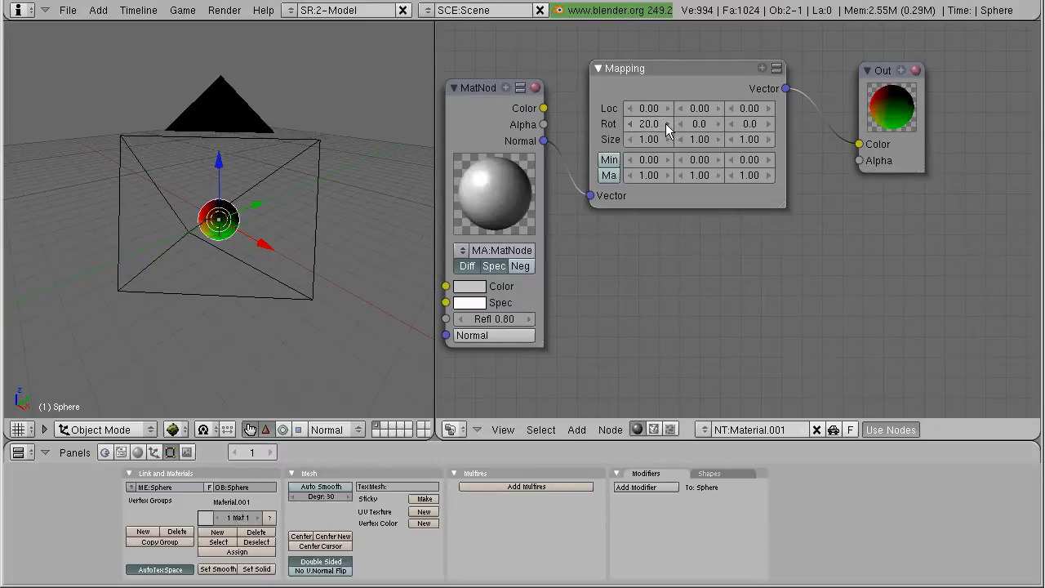
click(666, 123)
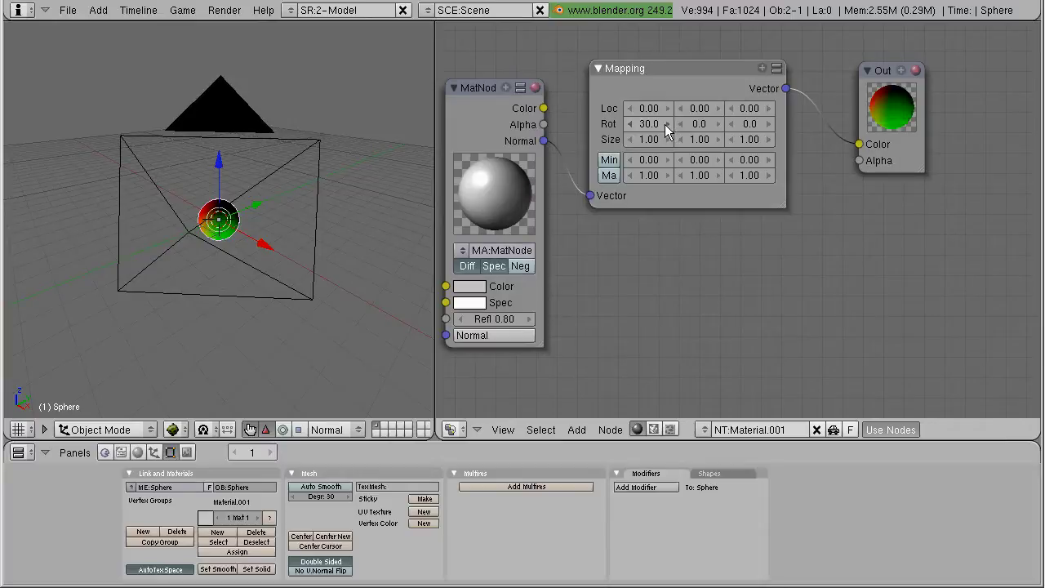
Return the Mapping node's X rotation to 0, check the camera's axes and reselect the sphere.
click(629, 123)
click(628, 124)
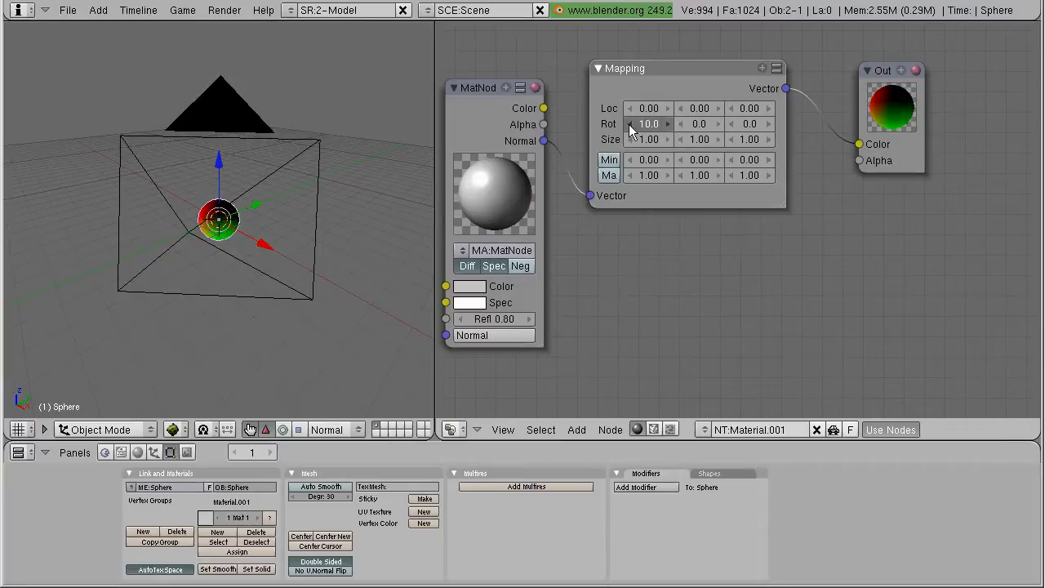
right_click(315, 260)
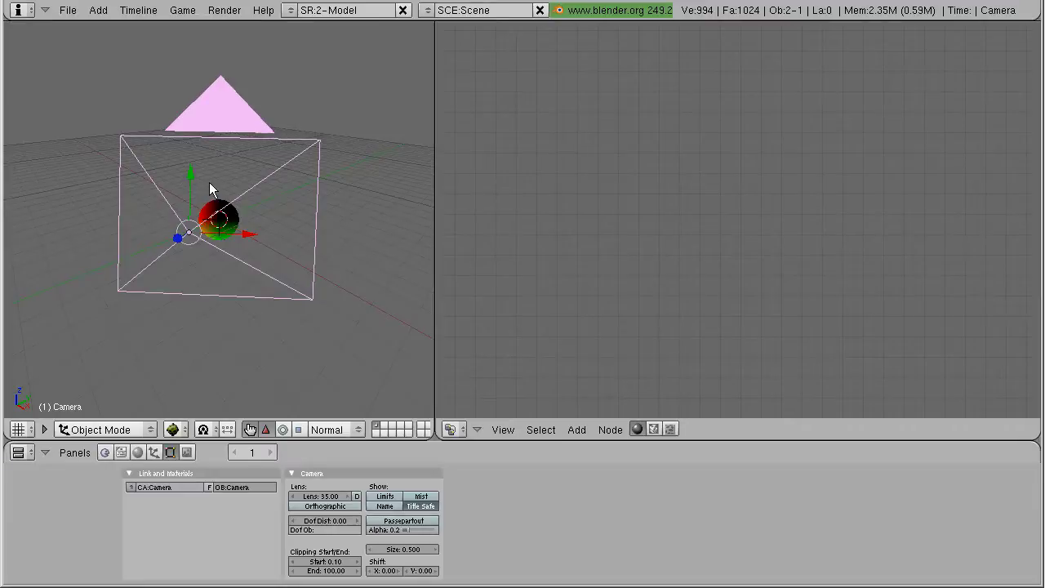
right_click(226, 215)
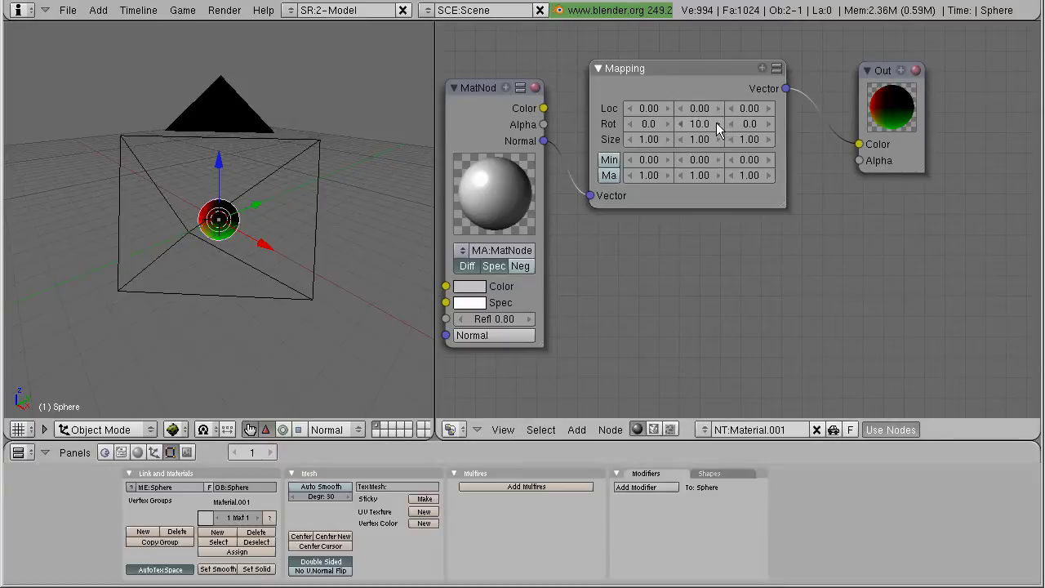
Lower the Mapping node's Y rotation gradually to -110 to compare the sphere's colours, and reset it to 0.
click(679, 123)
click(679, 124)
click(678, 124)
click(678, 124)
click(678, 124)
click(678, 125)
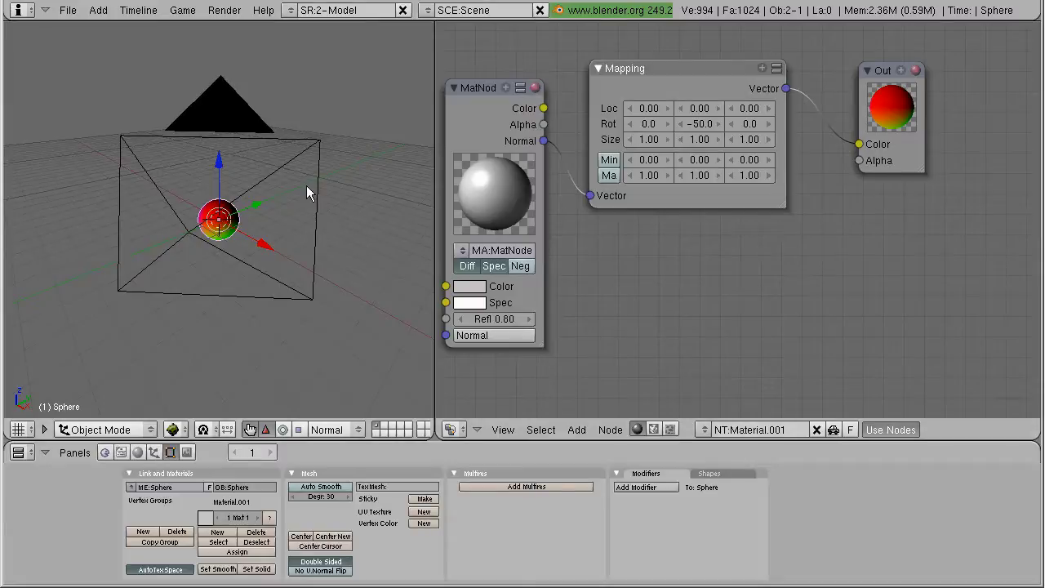
click(604, 174)
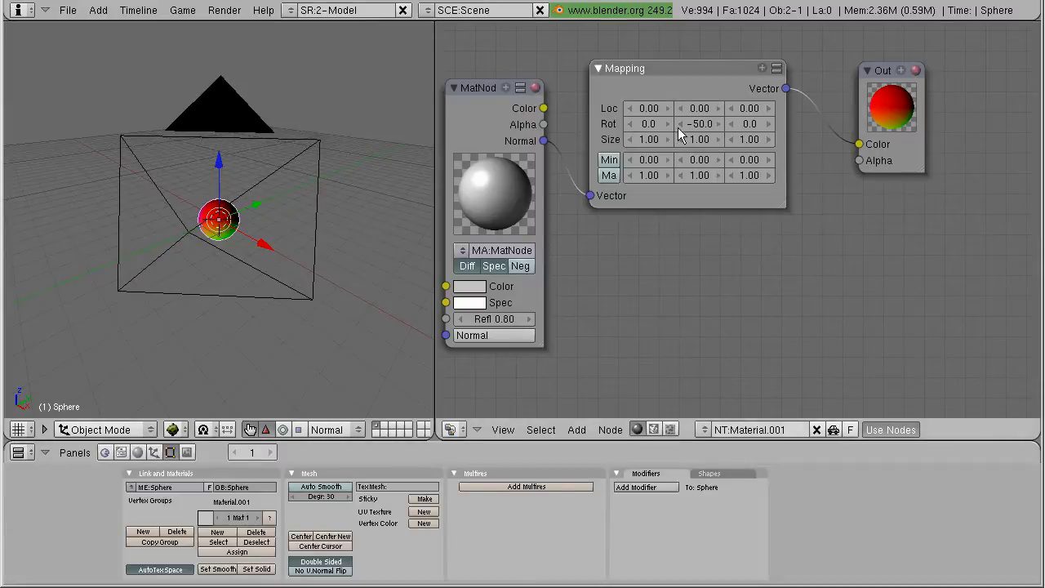
click(679, 124)
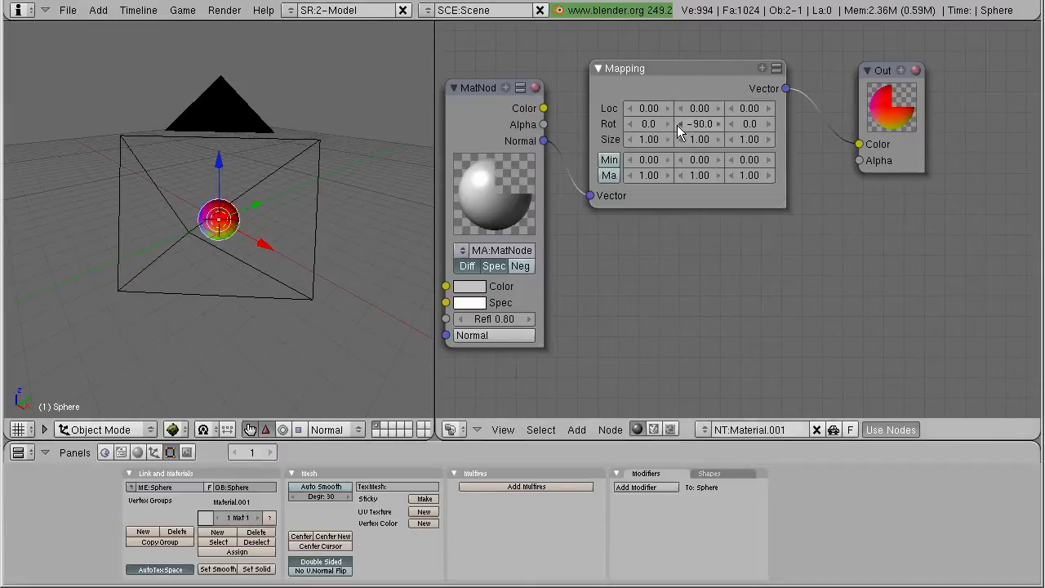
click(676, 124)
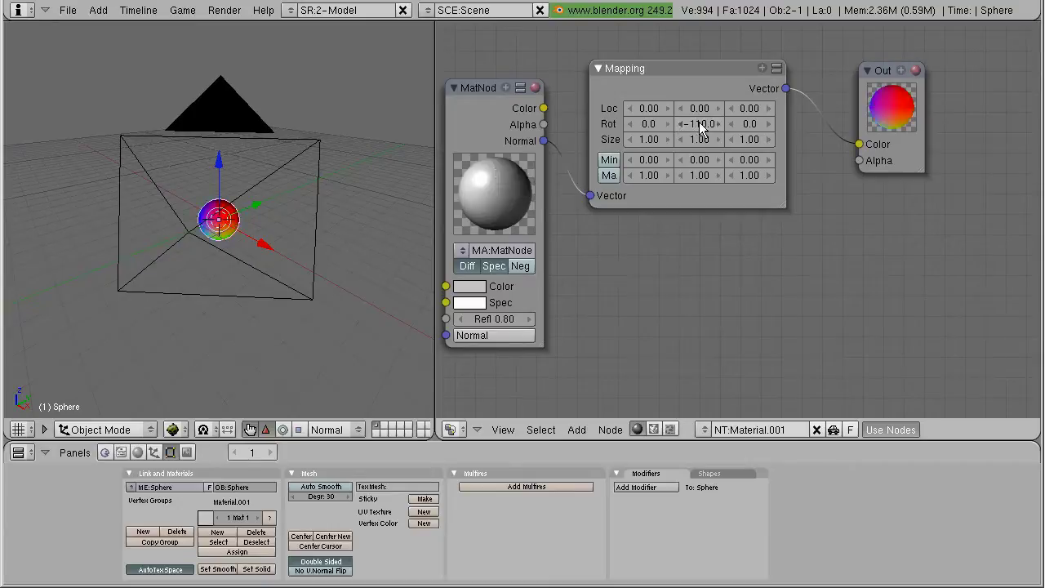
key(ctrl+z)
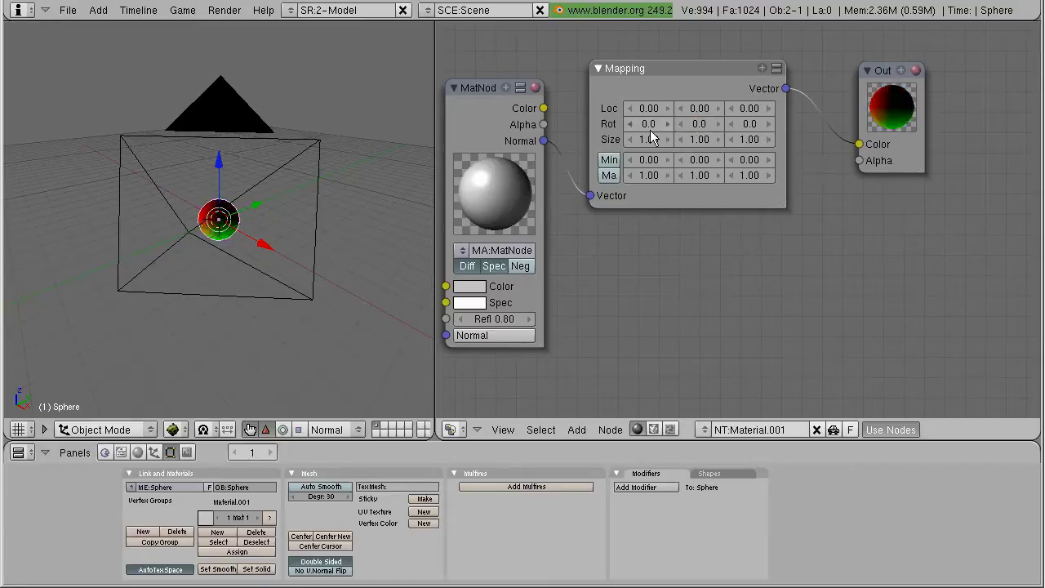
With the sphere reselected after checking the camera's axes, raise the Mapping node's Z rotation in steps of 10 and reset it to 0.
right_click(231, 258)
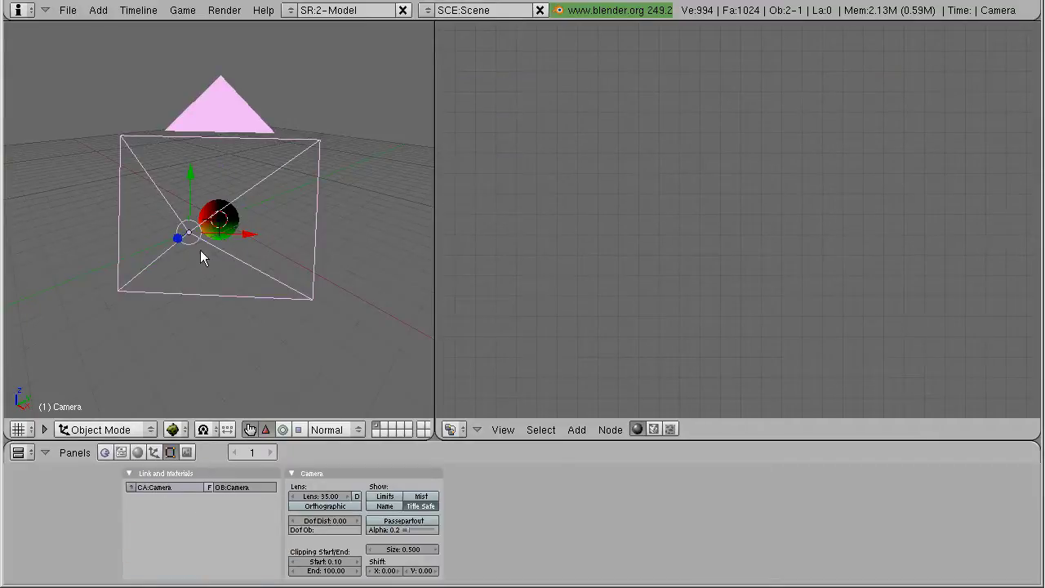
right_click(226, 217)
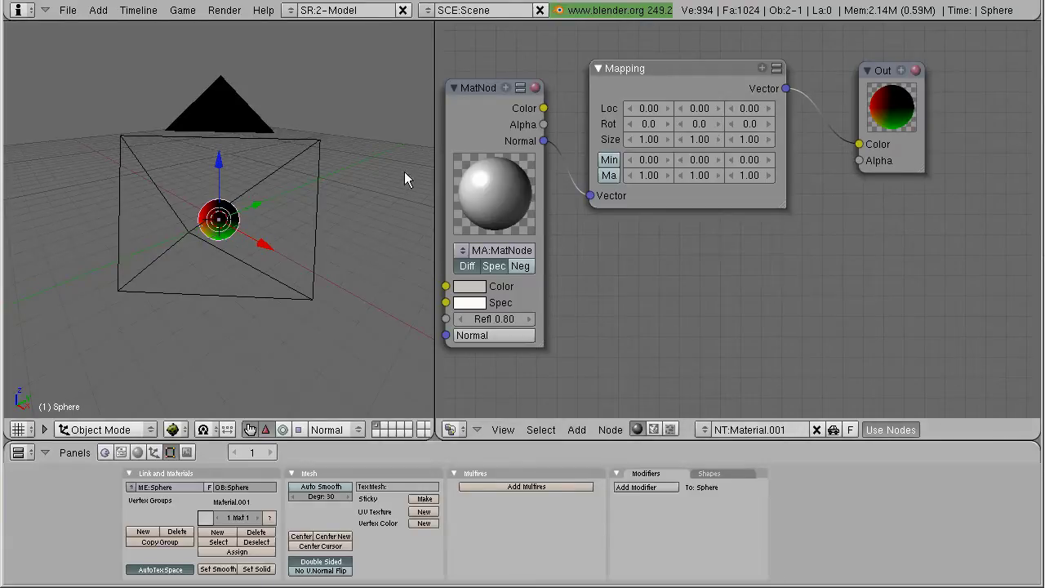
click(767, 123)
click(766, 123)
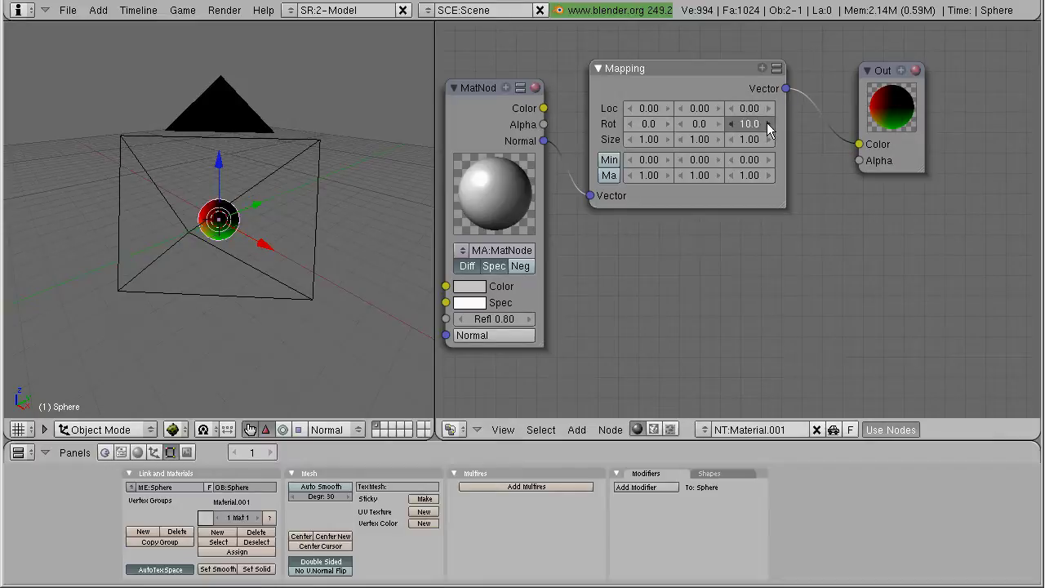
click(766, 123)
click(766, 124)
click(766, 125)
click(765, 125)
click(765, 124)
click(765, 124)
click(766, 124)
click(765, 125)
click(765, 125)
click(766, 125)
click(767, 124)
click(770, 123)
double_click(770, 123)
click(770, 123)
double_click(769, 123)
double_click(770, 124)
click(770, 123)
double_click(770, 124)
double_click(770, 123)
click(771, 123)
double_click(771, 123)
click(771, 122)
double_click(769, 122)
click(755, 123)
text(0)
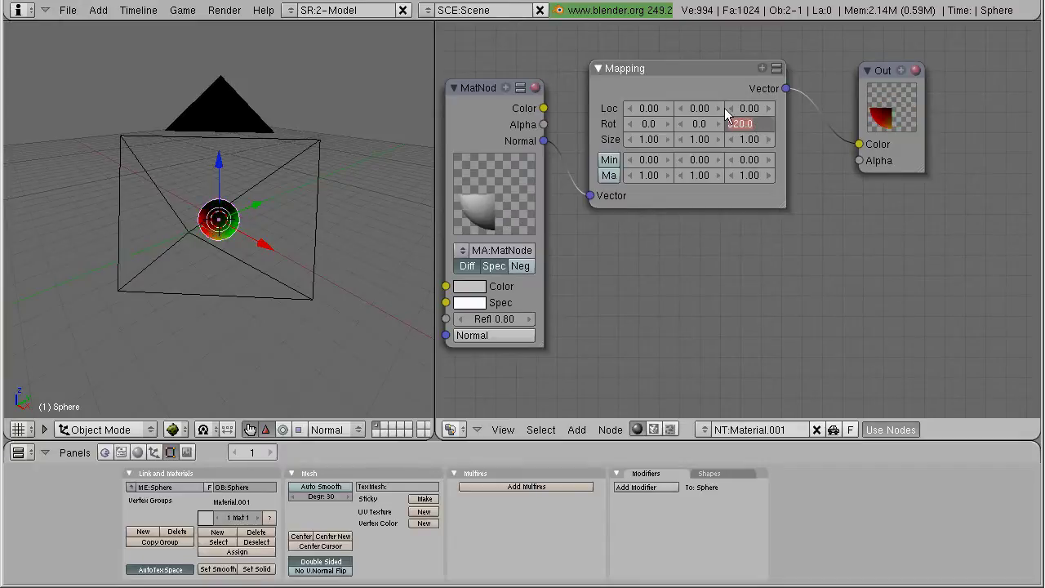
key(Return)
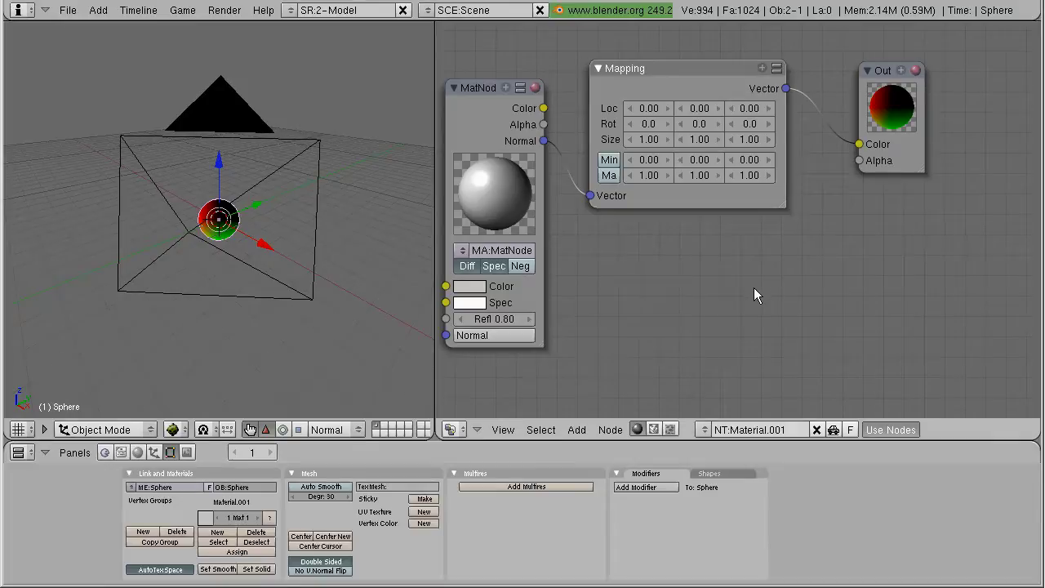
Try an X rotation of 30 in the Mapping node and settle on -40.
scroll(753, 288, down, 3)
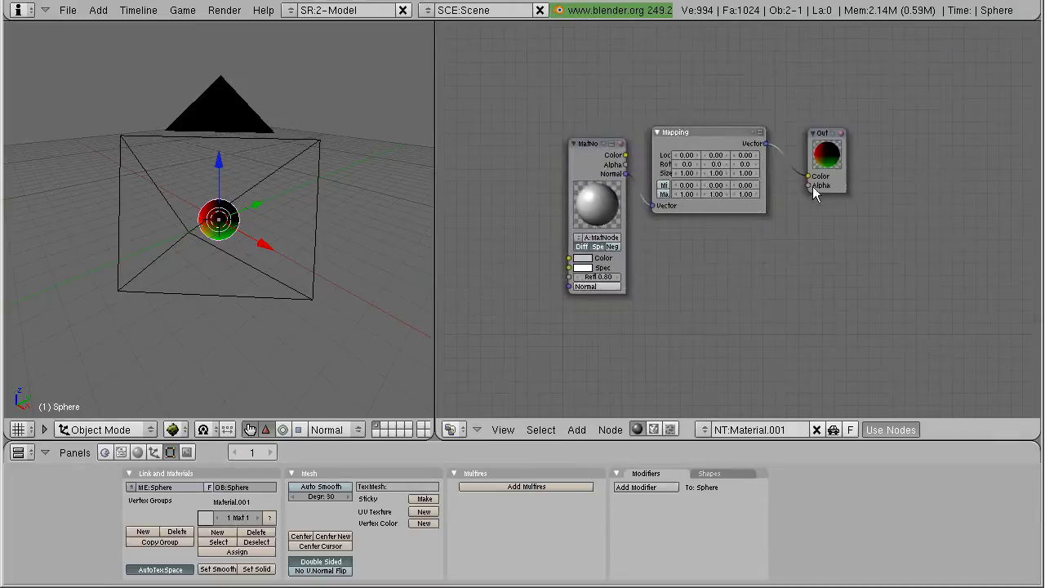
scroll(752, 265, up, 3)
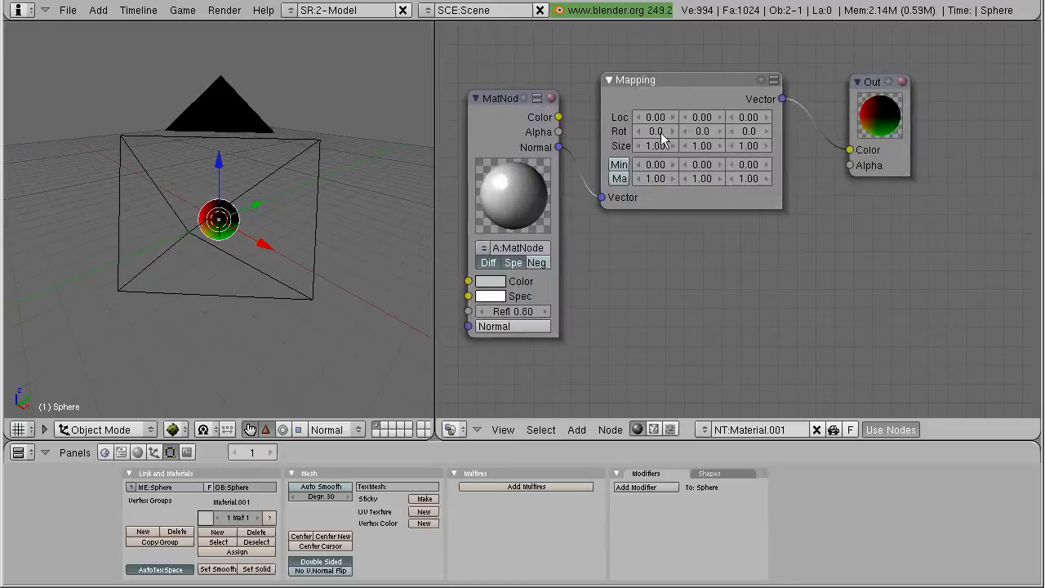
click(674, 129)
click(674, 130)
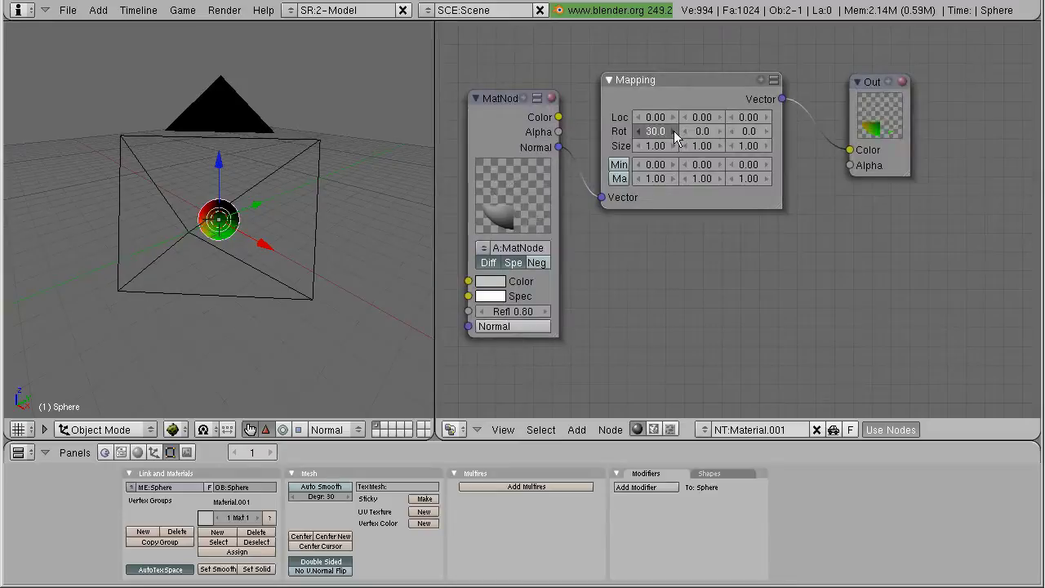
click(638, 129)
click(635, 130)
click(635, 130)
click(636, 131)
click(635, 130)
click(635, 131)
click(636, 131)
click(637, 130)
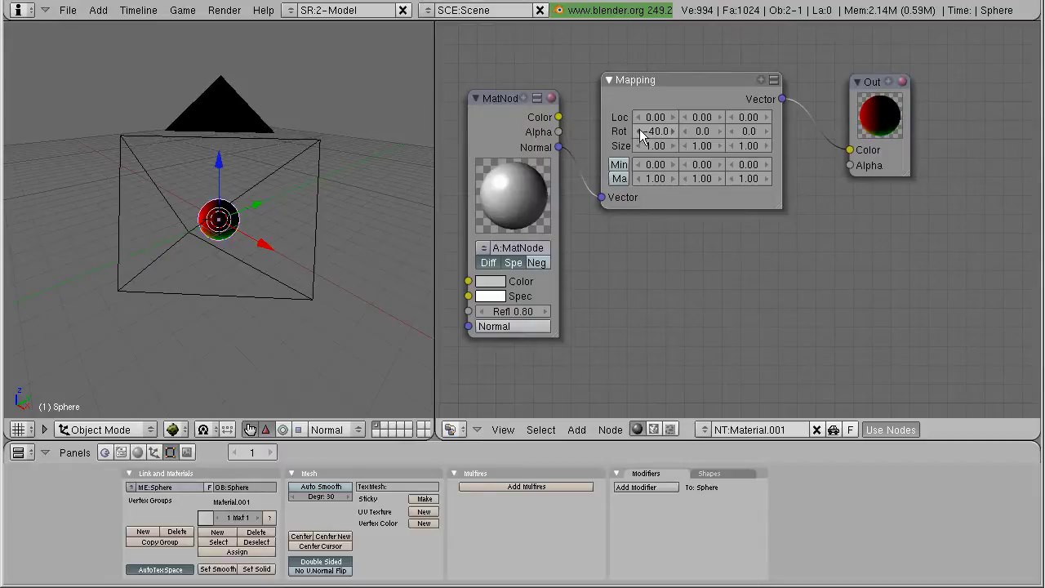
Set the Mapping node's Y rotation to 50 and frame the sphere in the 3D view.
click(720, 130)
click(720, 130)
click(720, 130)
click(720, 130)
click(720, 129)
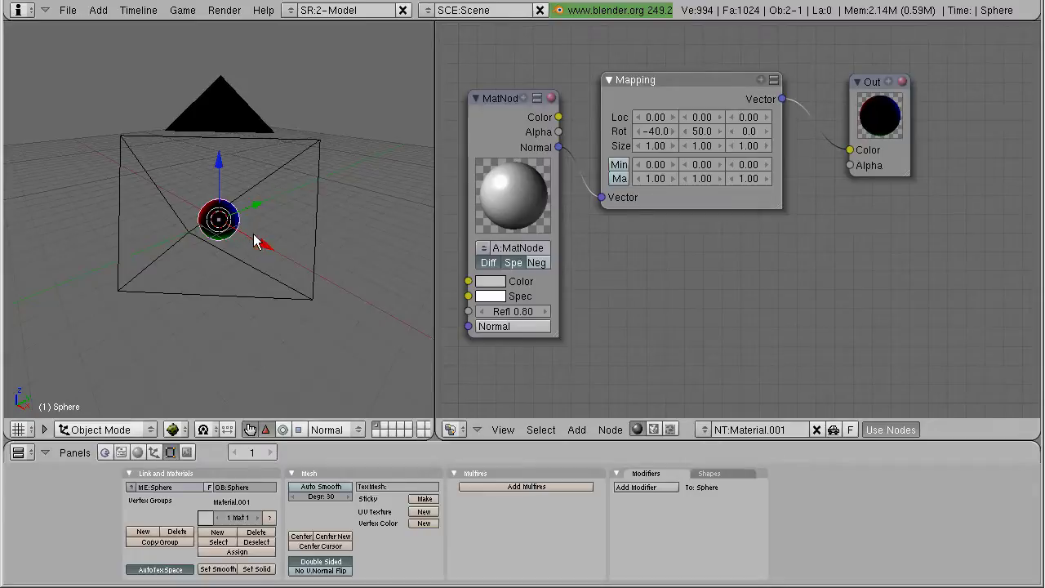
key(KP_Decimal)
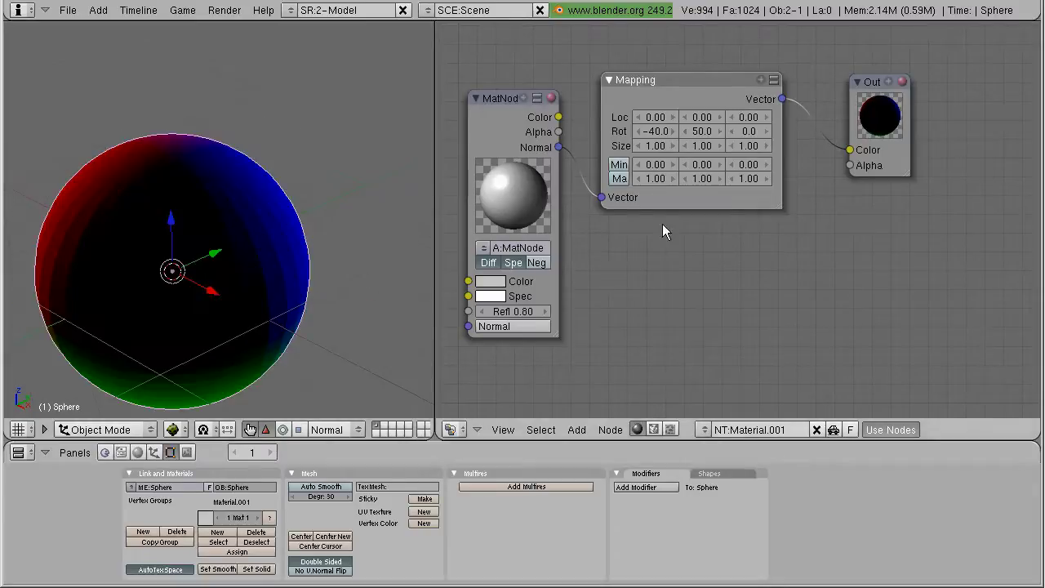
Fine-tune the Mapping node's rotation while watching the sphere's colours, settling on X -40 and Y 40.
drag(641, 139, 642, 142)
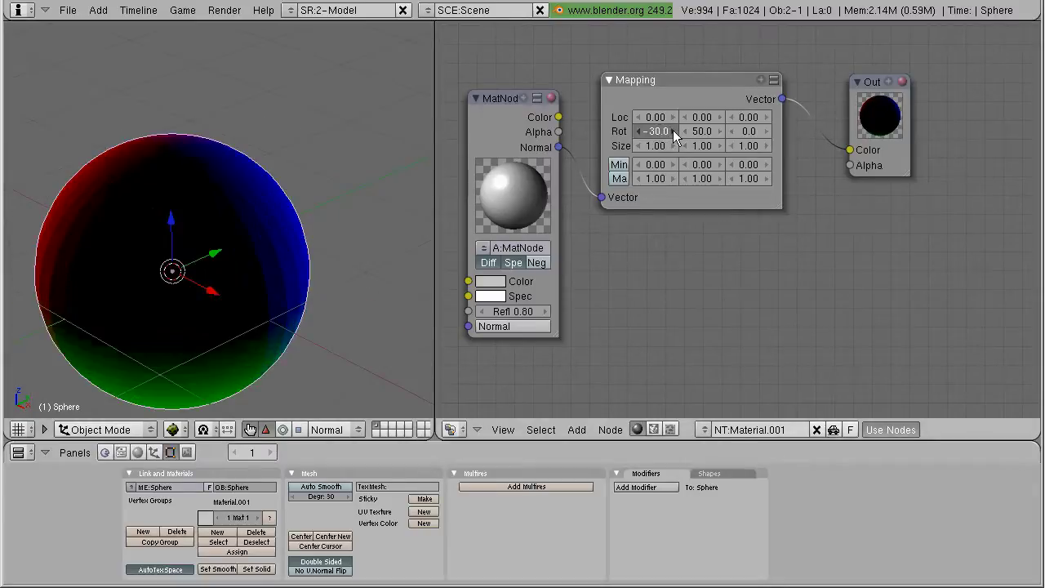
click(640, 134)
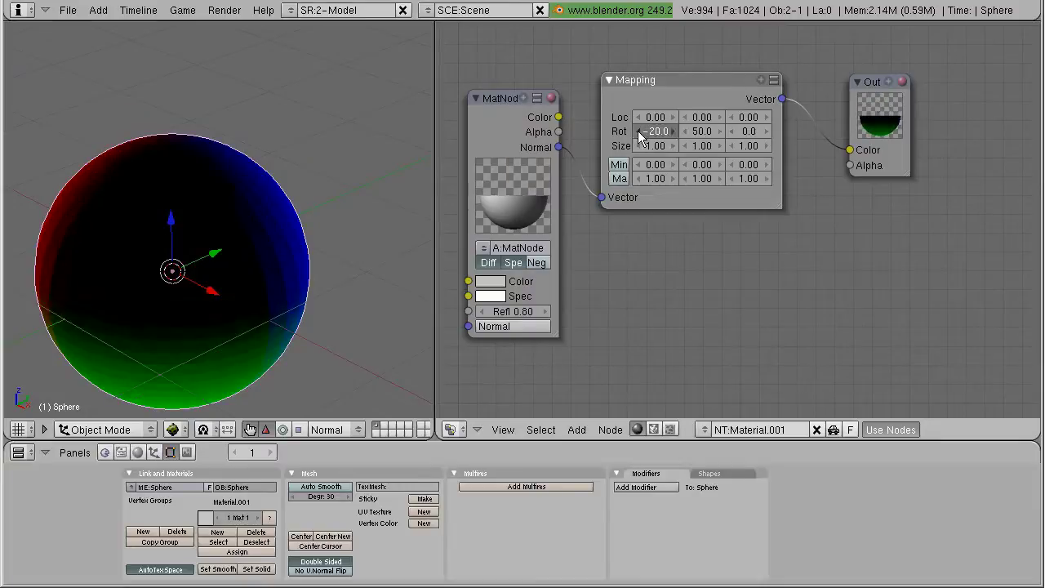
click(638, 134)
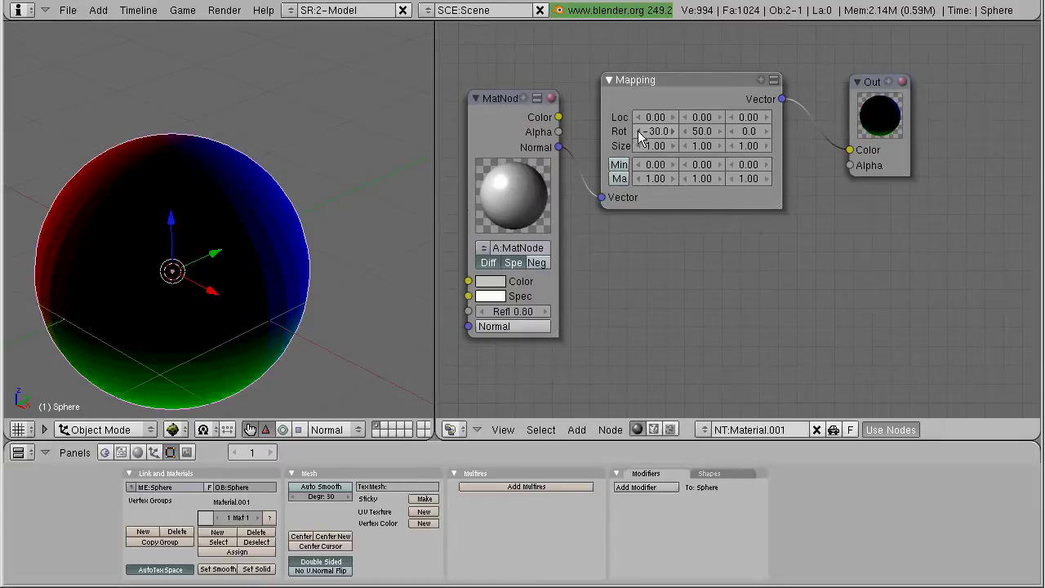
click(641, 138)
click(720, 130)
click(720, 131)
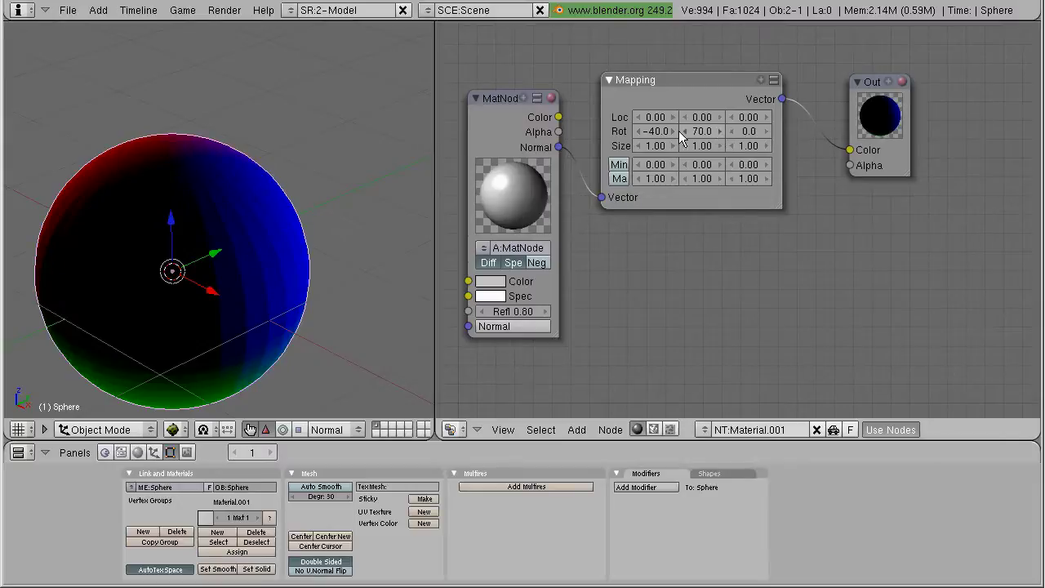
click(682, 130)
click(683, 130)
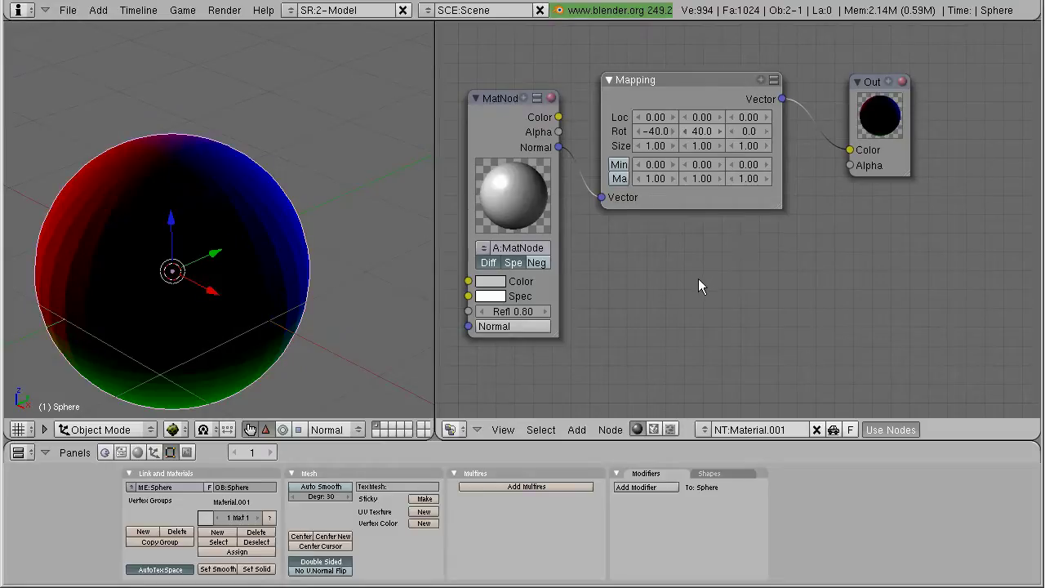
Add a Hue Saturation Value node and connect the Mapping node's Vector output to its Value input.
key(space)
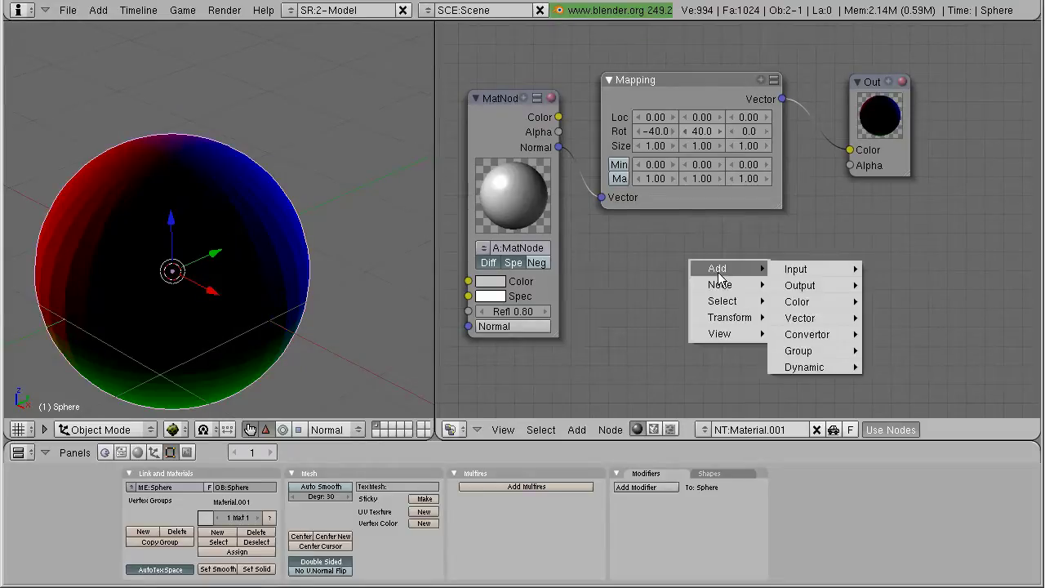
mouse_move(809, 277)
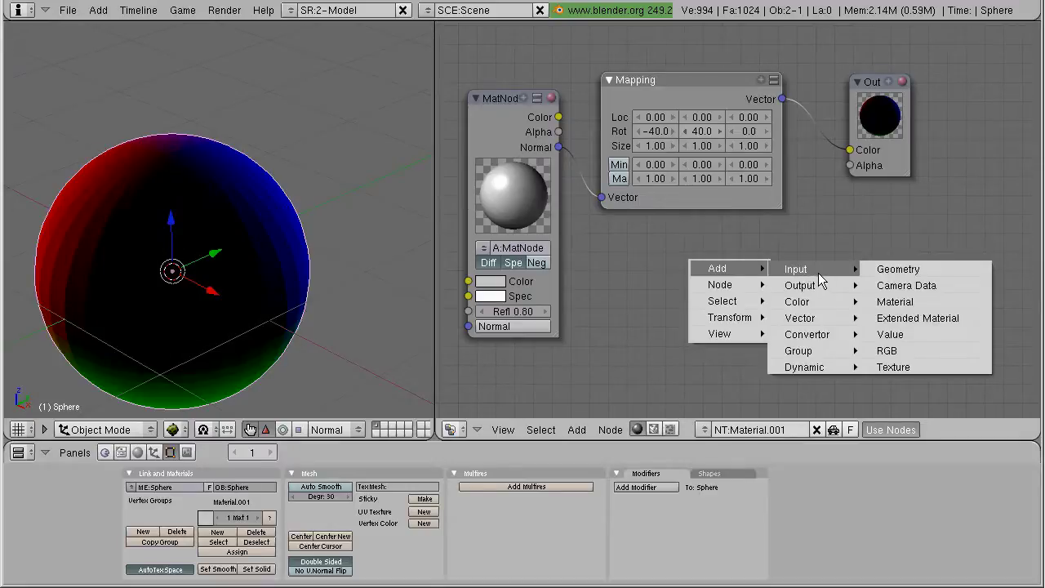
mouse_move(823, 304)
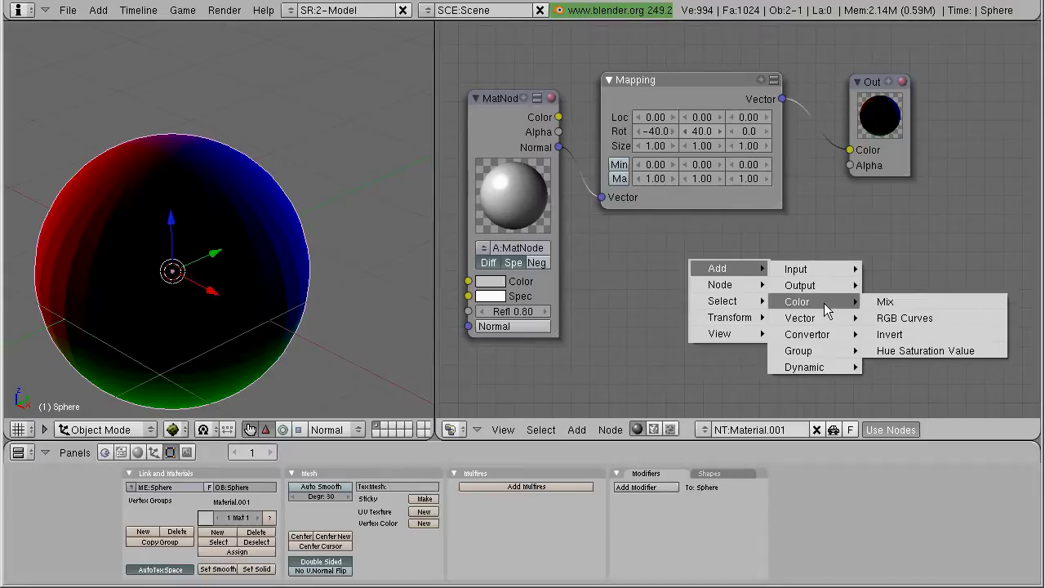
click(891, 351)
click(824, 240)
drag(783, 99, 748, 303)
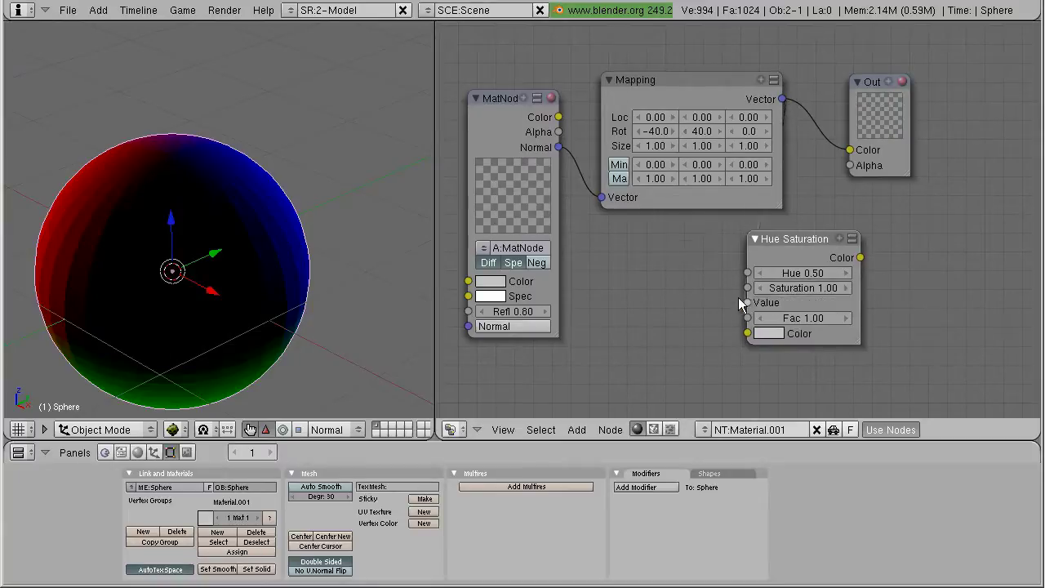
Connect the Hue Saturation node's Color output to the Output node's Color input, spacing out the nodes and enlarging the Output node.
drag(802, 239, 871, 228)
drag(872, 102, 954, 101)
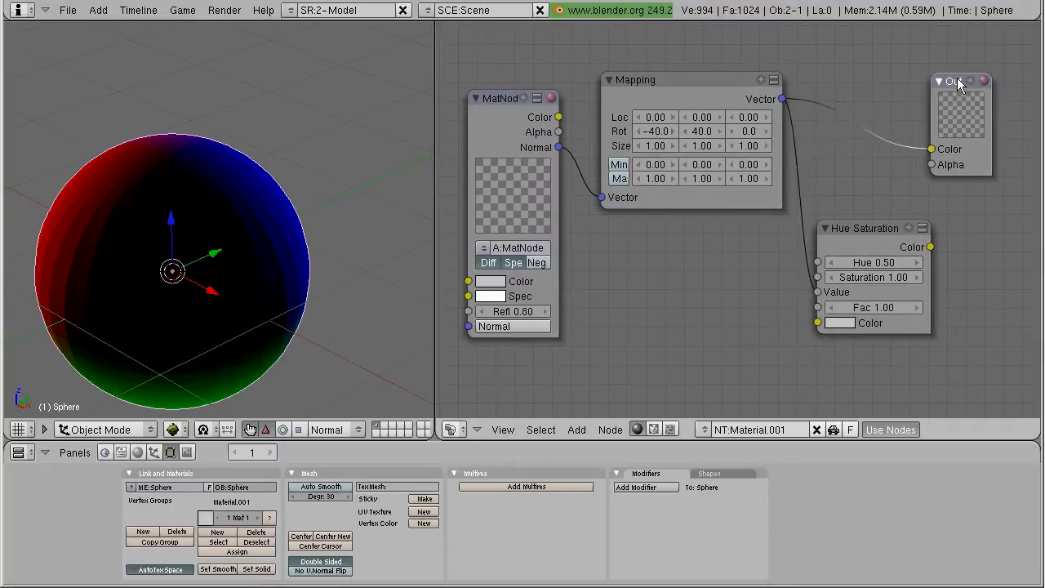
drag(931, 247, 930, 149)
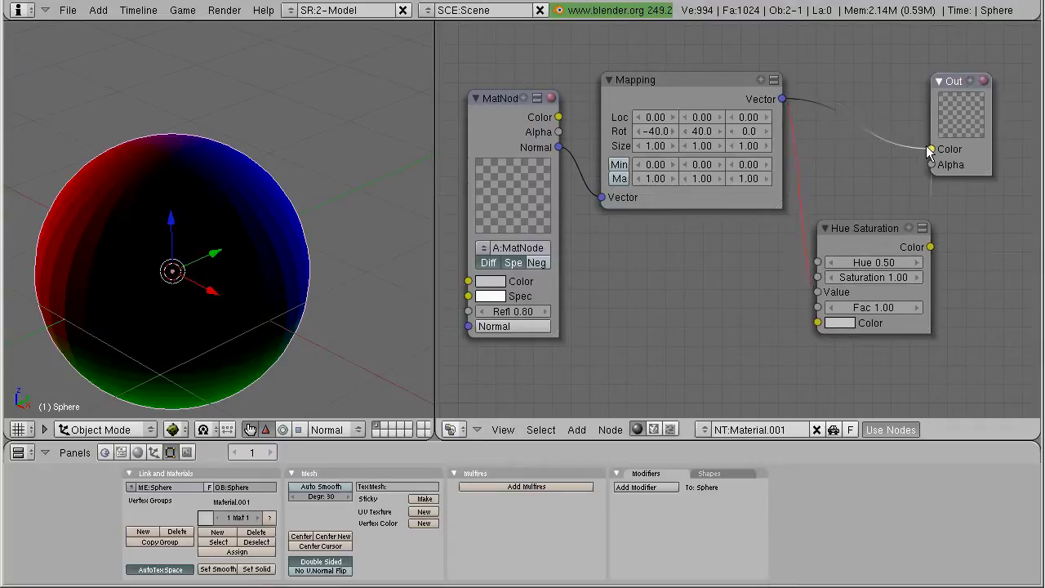
drag(884, 229, 872, 152)
drag(993, 173, 1008, 192)
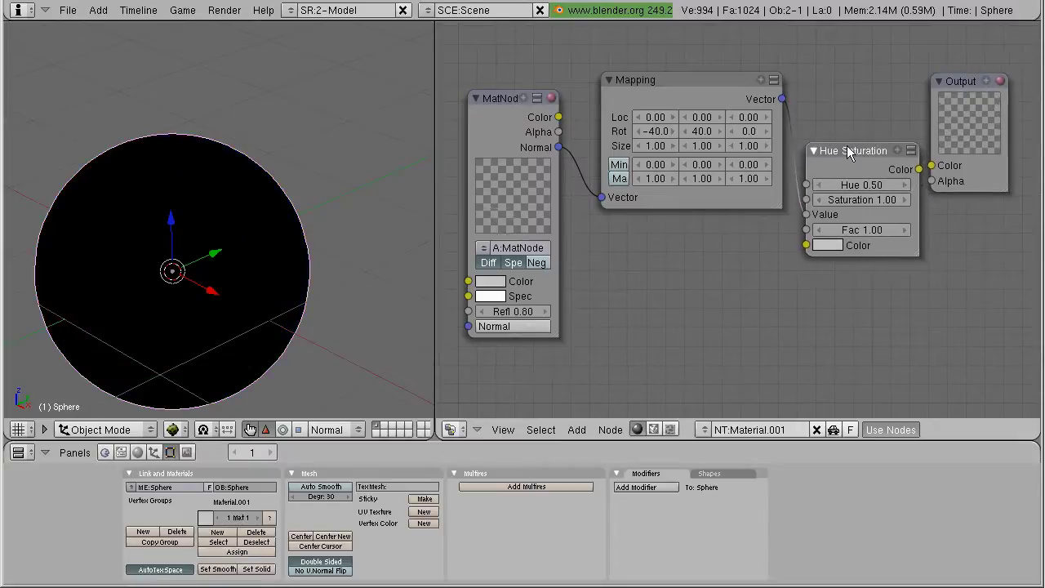
Move the Hue Saturation node below the Mapping node, and shift the Output node up and enlarge it slightly.
key(g)
click(958, 83)
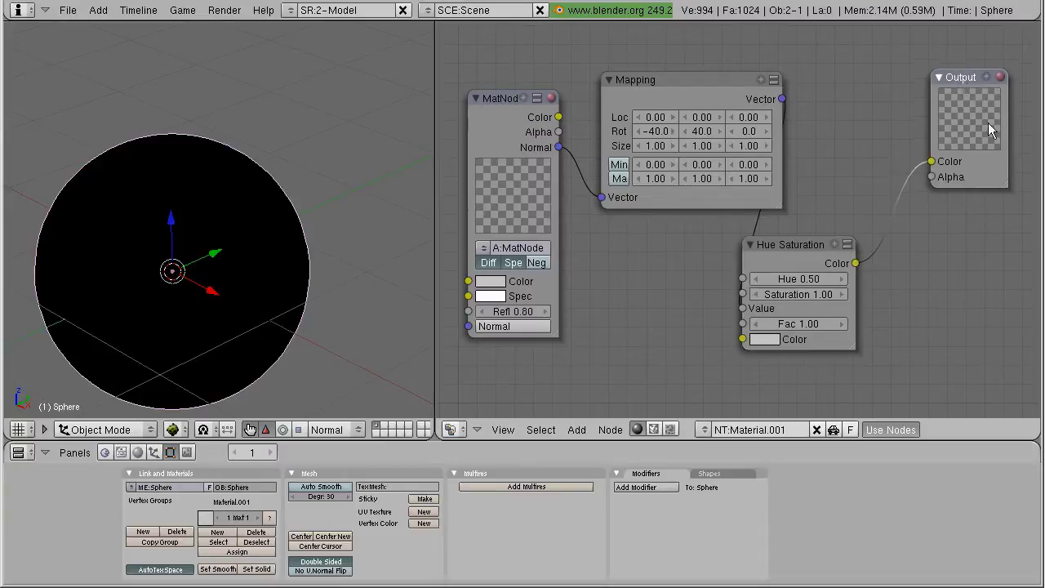
drag(1005, 186, 1011, 191)
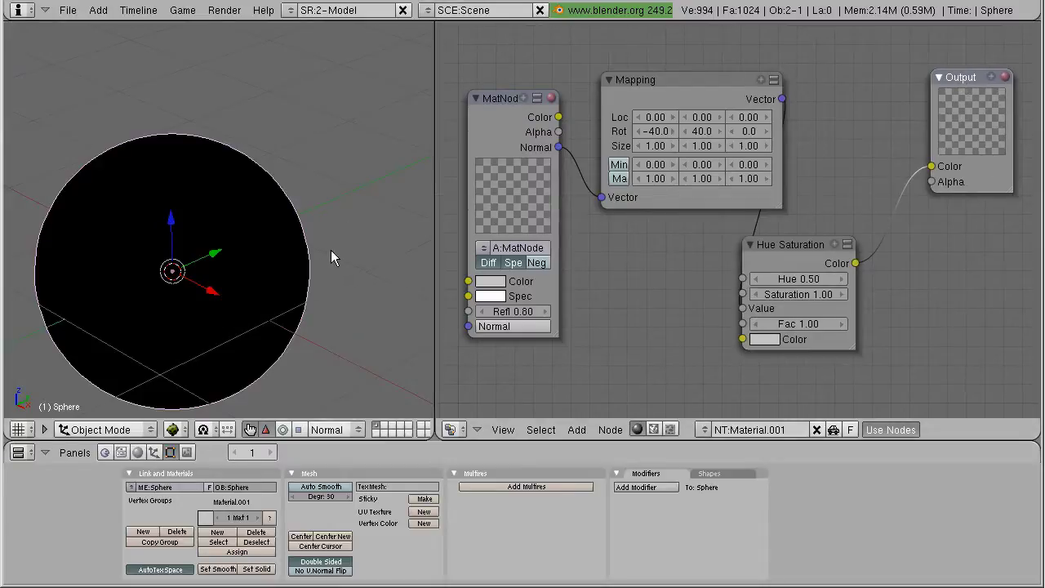
Render the scene as a check, and move the Hue Saturation node back between the Mapping node and a further enlarged Output node.
key(F12)
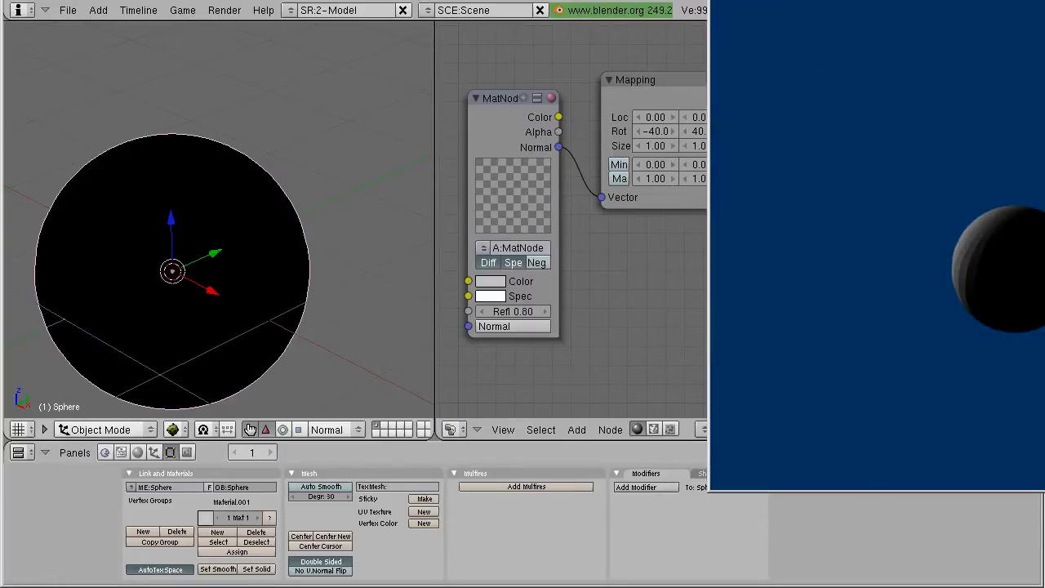
key(Escape)
drag(831, 241, 891, 158)
drag(1019, 191, 1031, 229)
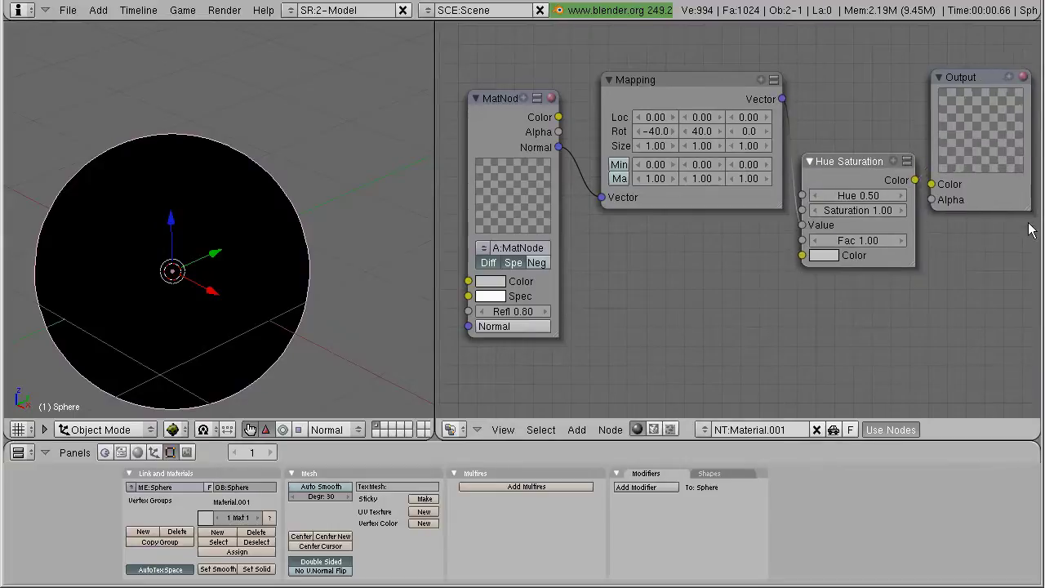
Rewire the Mapping node's Vector output from the Hue Saturation node's Value input to its Color input, and set Saturation to 0.00.
drag(846, 163, 873, 241)
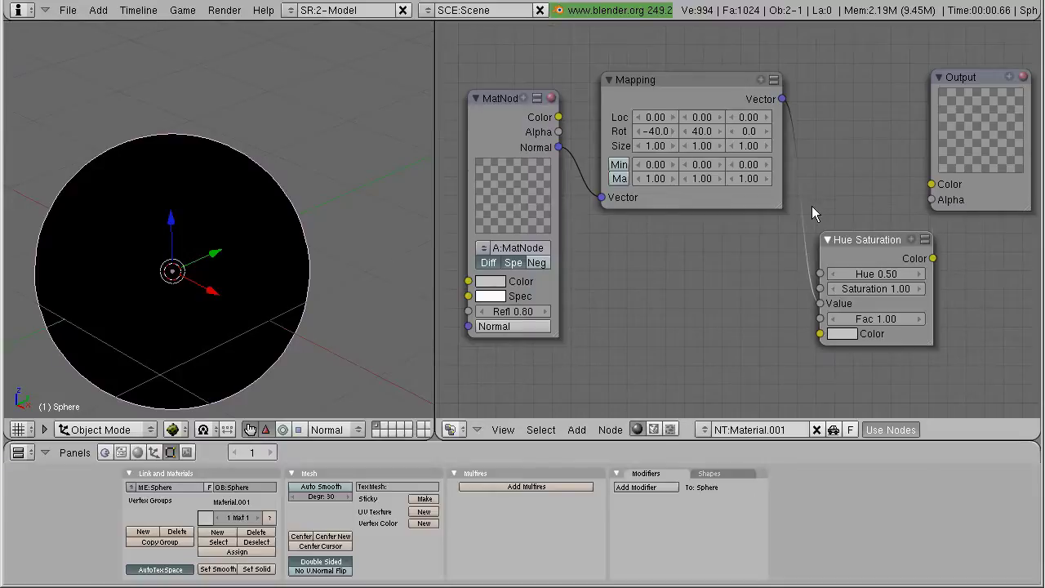
mouse_move(807, 238)
ctrl+mouse_down()
mouse_move(789, 266)
mouse_move(822, 224)
ctrl+mouse_up()
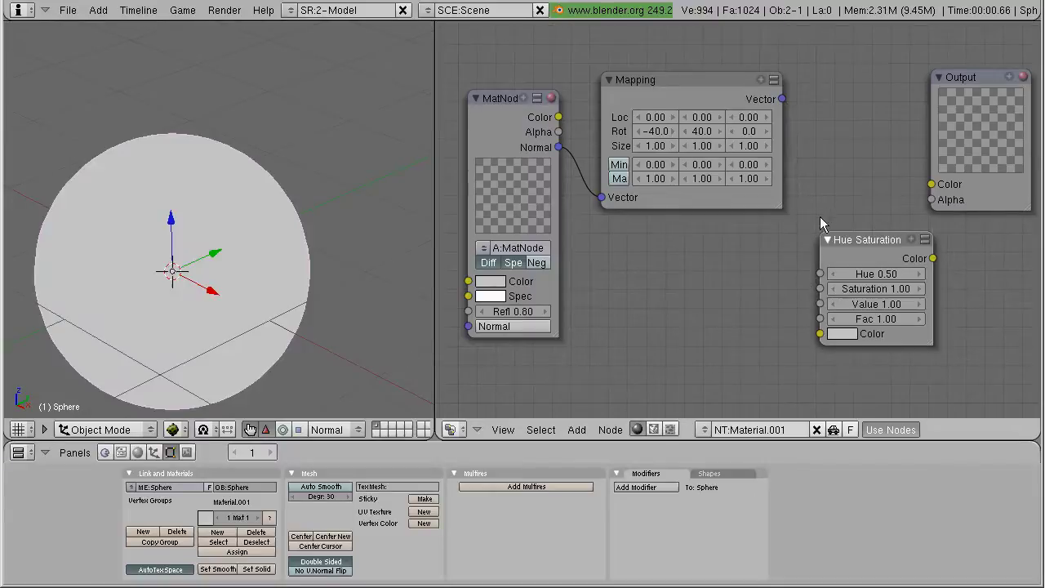
drag(783, 99, 820, 333)
drag(863, 240, 846, 199)
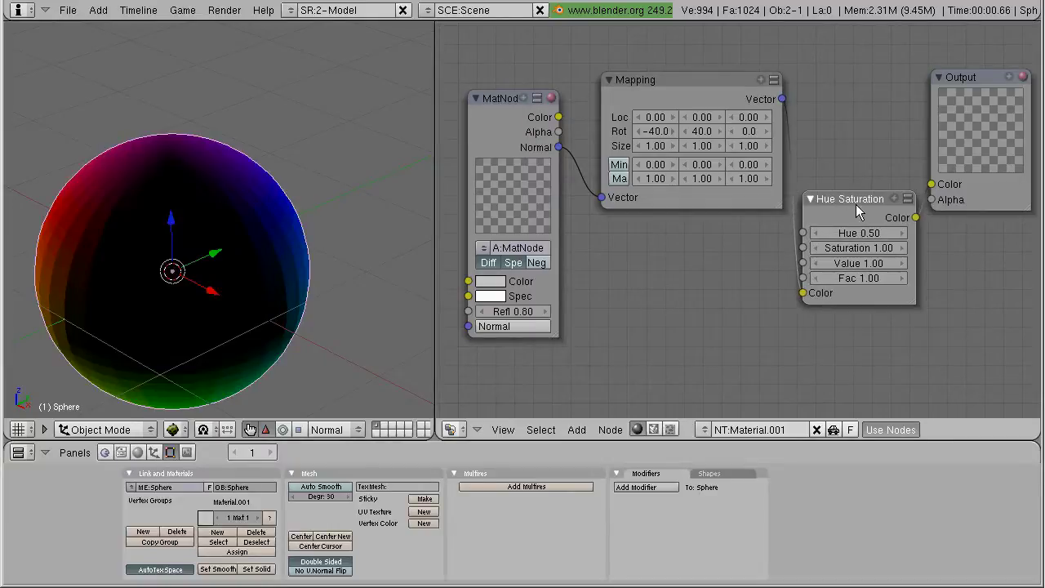
drag(878, 255, 563, 263)
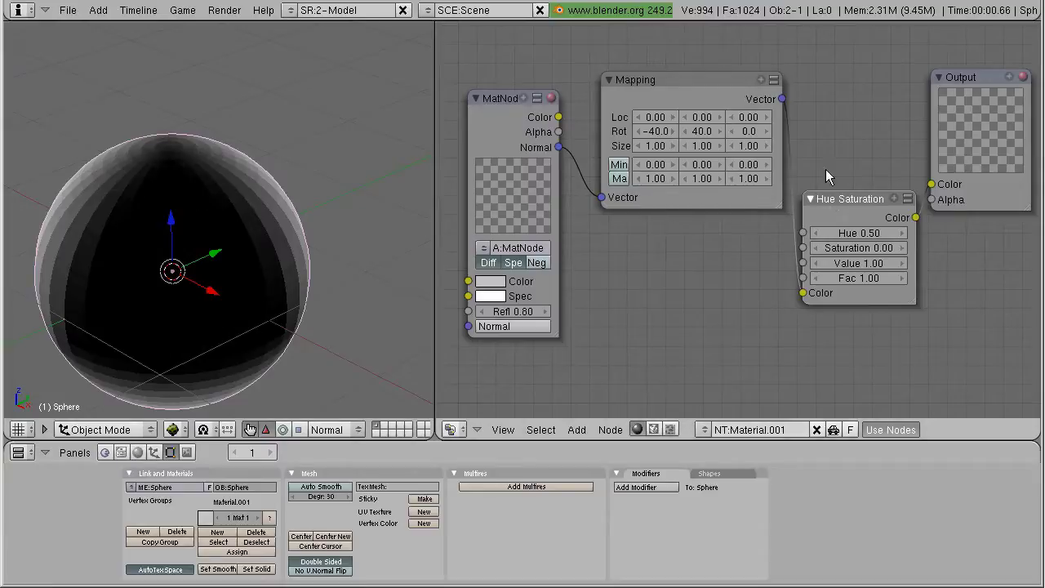
Rearrange the Mapping, MatNode and Hue Saturation nodes into a clearer layout, and check the grayscale shading from several angles around the sphere.
drag(656, 81, 641, 62)
drag(496, 100, 485, 96)
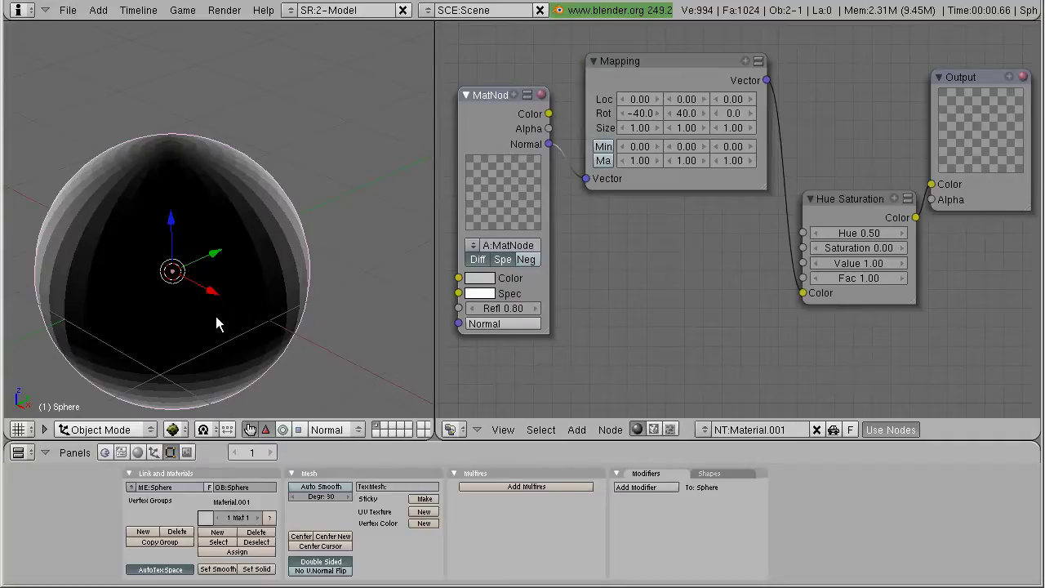
scroll(243, 320, down, 8)
middle_drag(243, 312, 324, 241)
scroll(280, 282, up, 8)
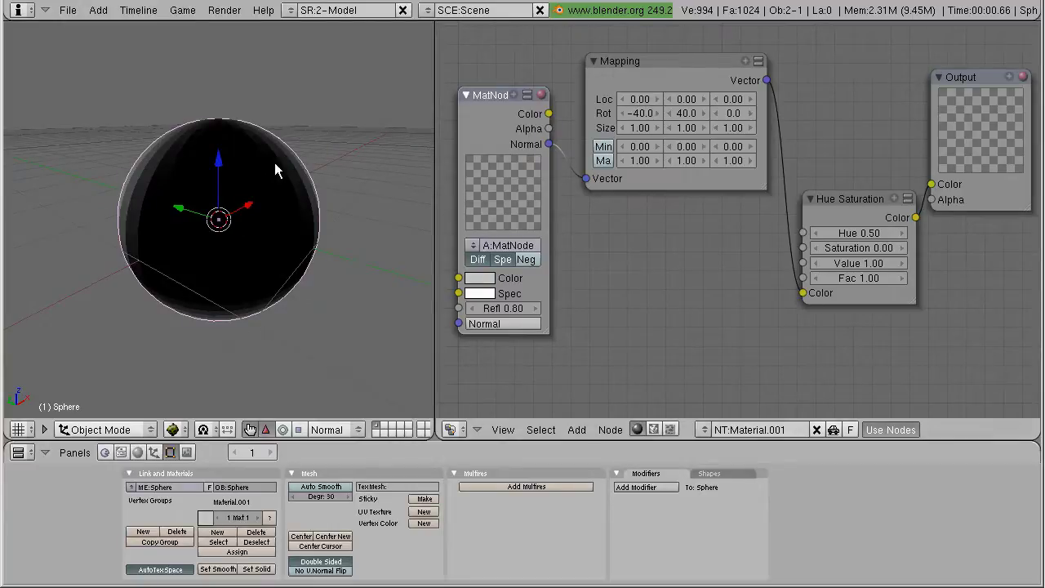
middle_drag(303, 234, 210, 147)
key(KP_1)
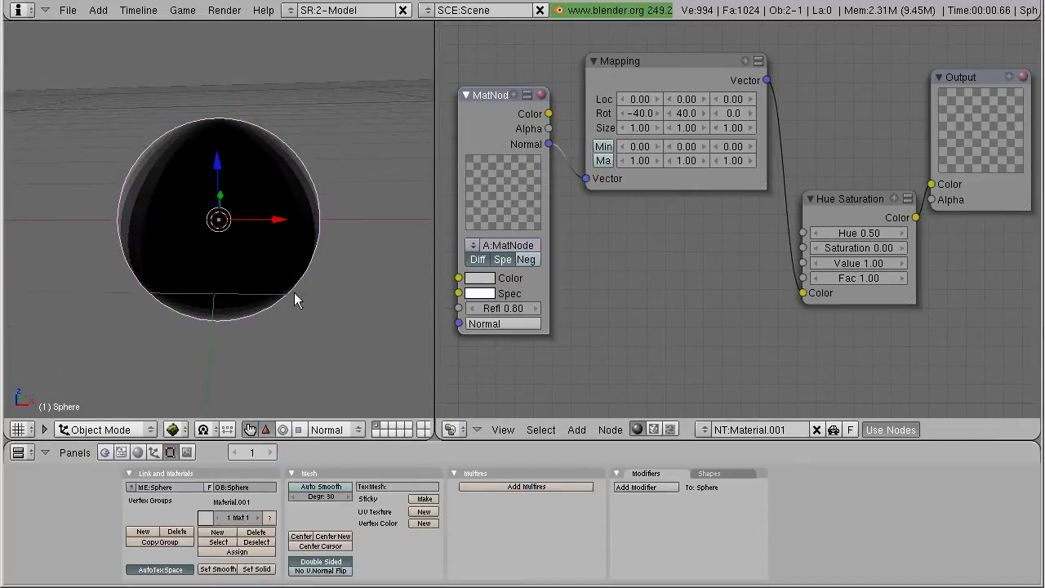
drag(843, 203, 808, 201)
middle_drag(241, 245, 351, 217)
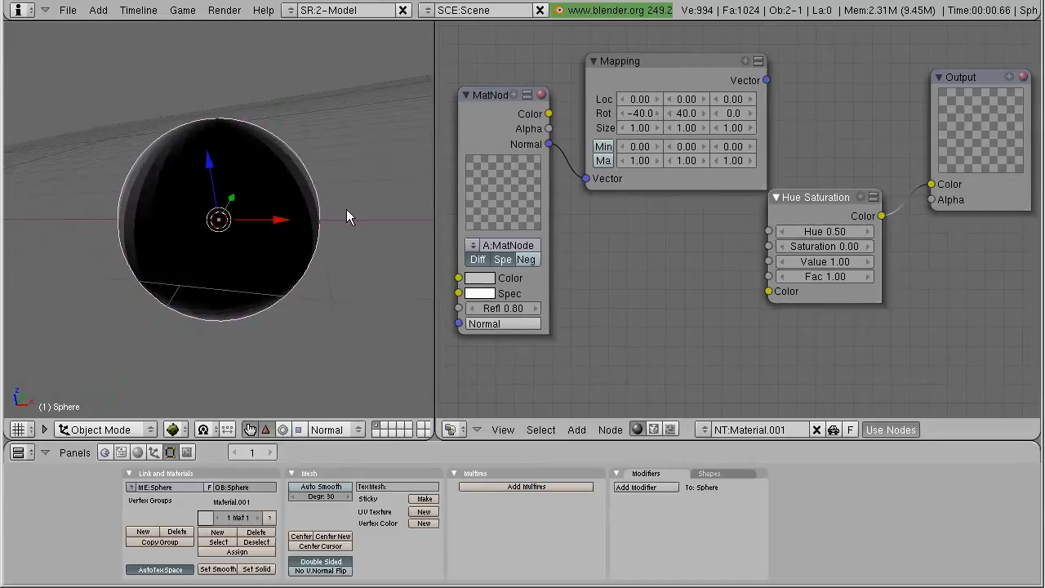
drag(811, 198, 820, 159)
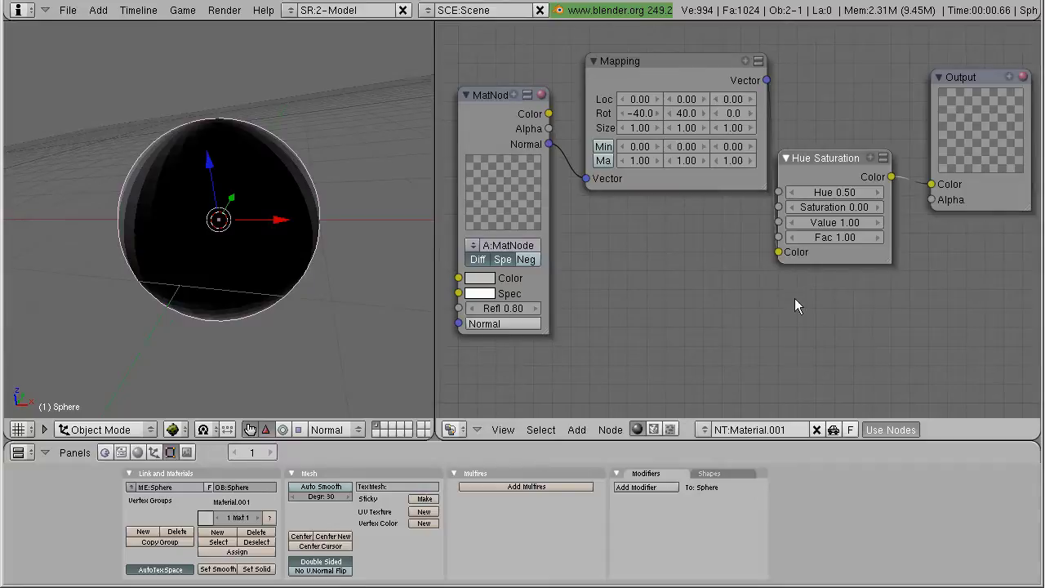
Move the Output node farther away and insert an RGB Curves node between the Hue Saturation node's Color output and the Output's Color input.
scroll(793, 312, up, 1)
scroll(781, 303, down, 4)
middle_drag(820, 343, 696, 242)
drag(740, 95, 952, 83)
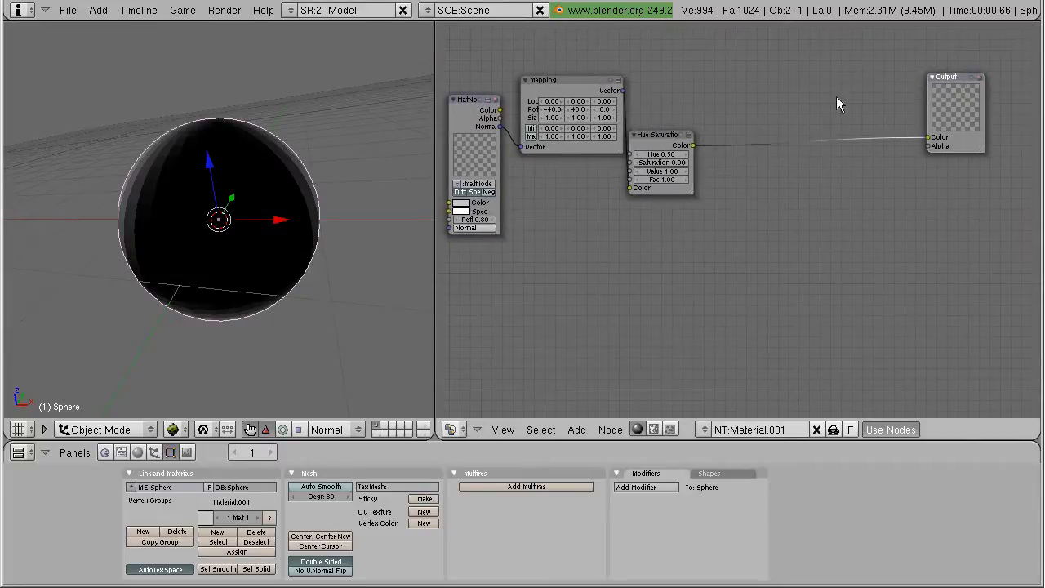
key(shift+a)
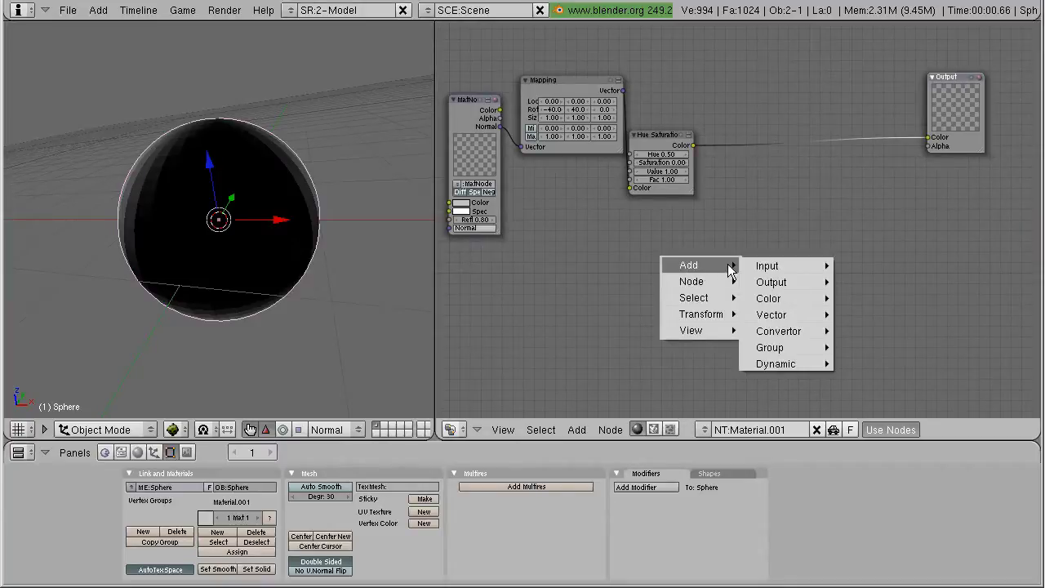
mouse_move(780, 297)
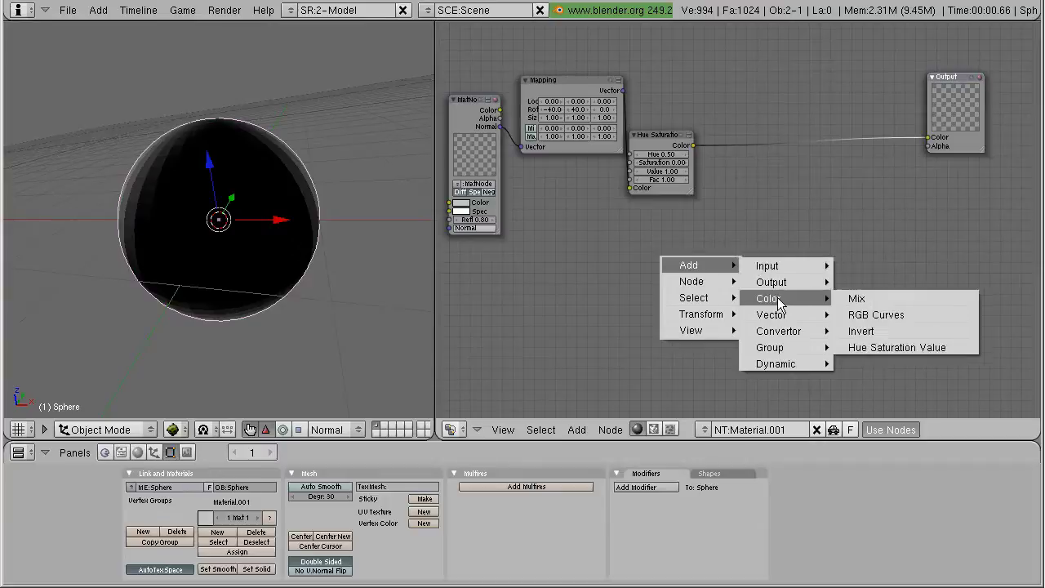
click(873, 315)
click(771, 190)
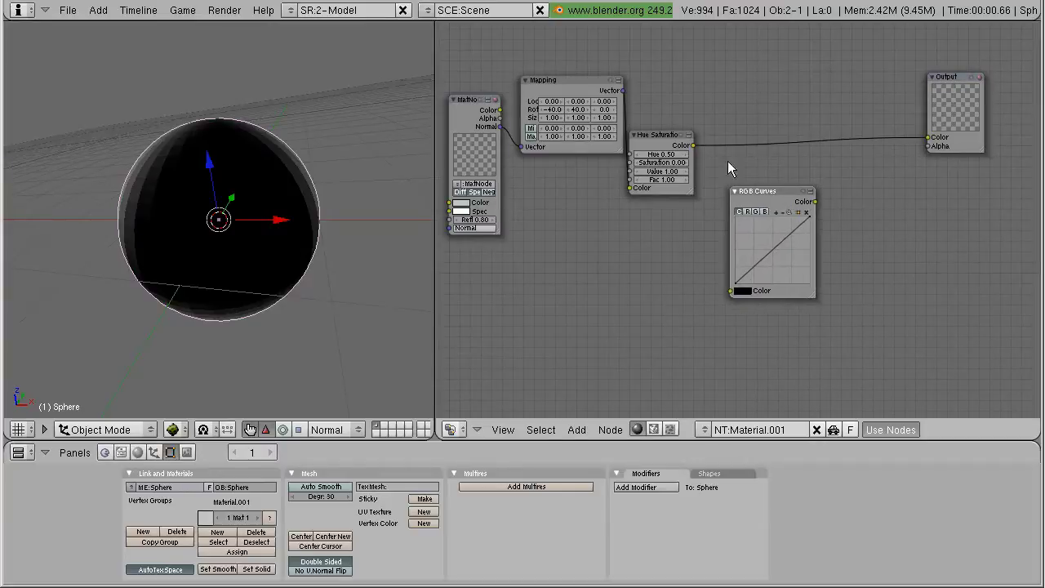
drag(694, 145, 727, 292)
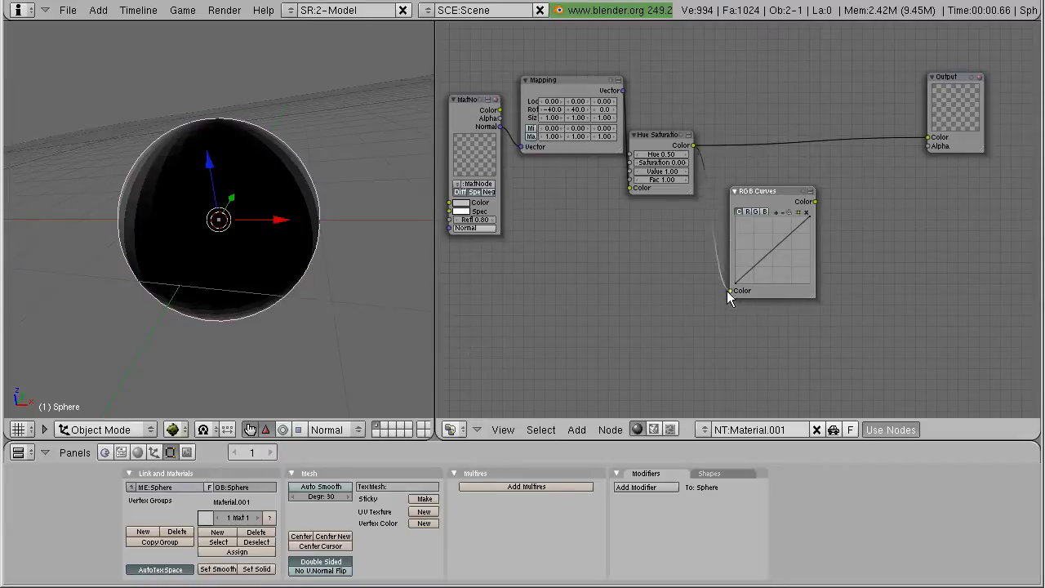
drag(814, 201, 929, 137)
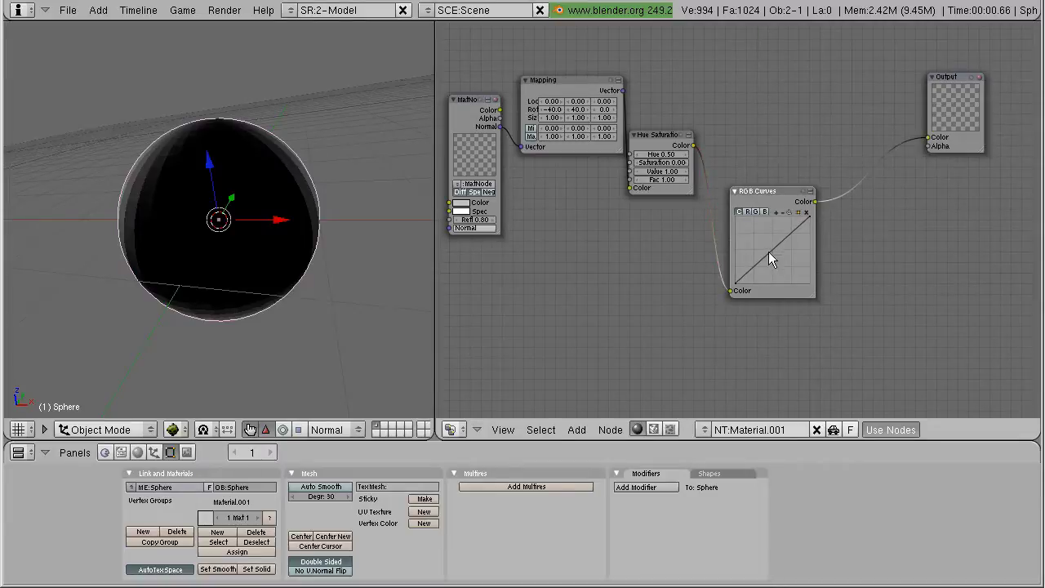
Bend the RGB Curves node's curve upward with both end points pulled inward, and set the sphere's faces to smooth shading.
drag(770, 246, 800, 213)
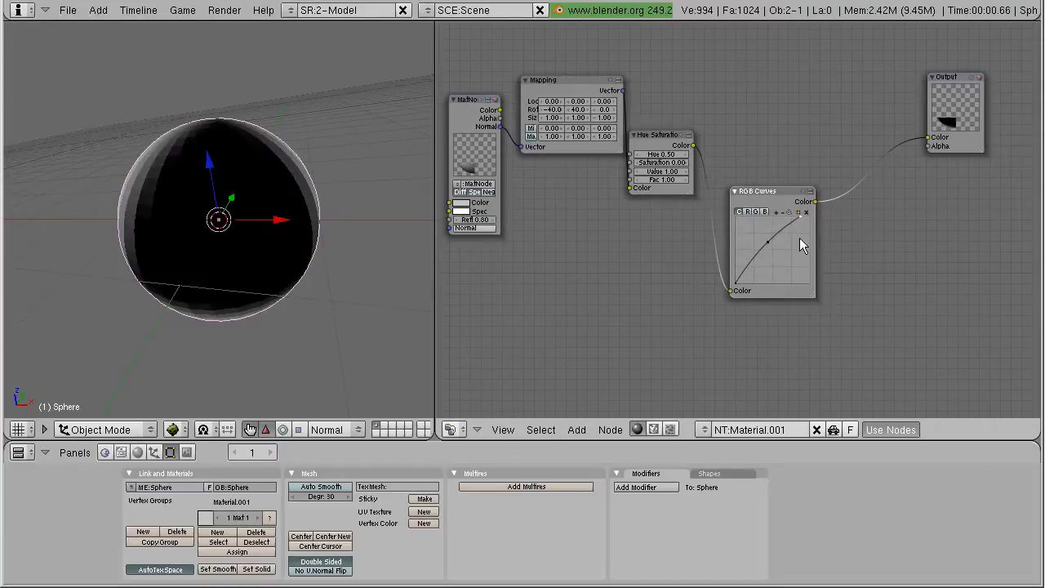
drag(738, 285, 765, 283)
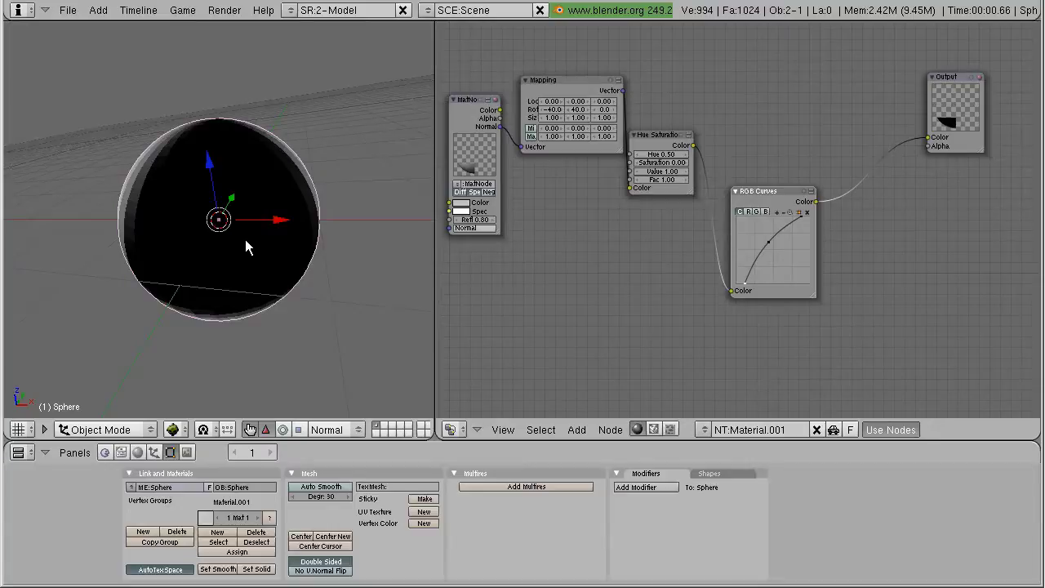
click(217, 568)
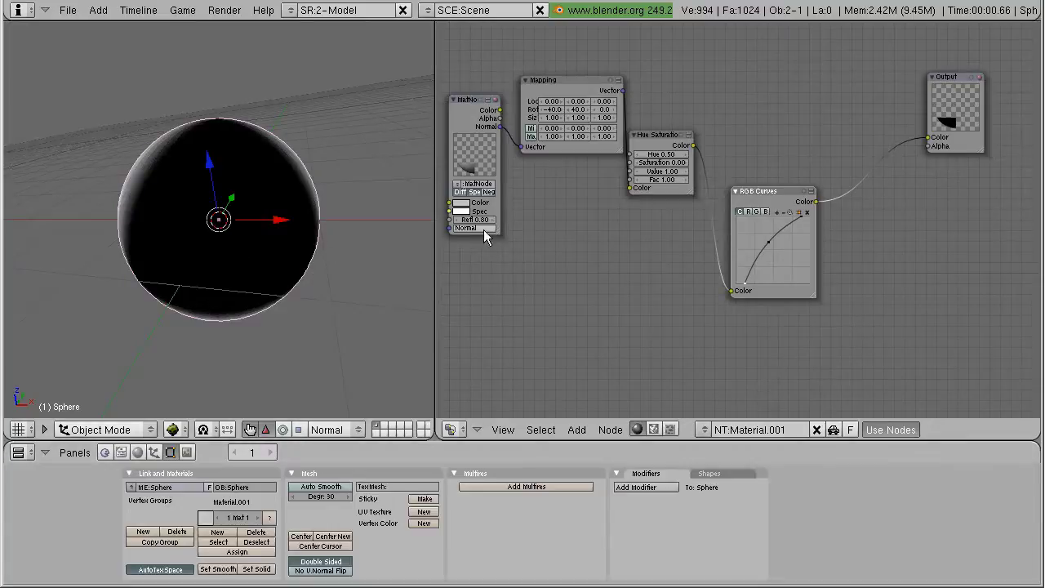
Set the Mapping node's rotation to X -45, Y 45 and Z 0.
click(555, 110)
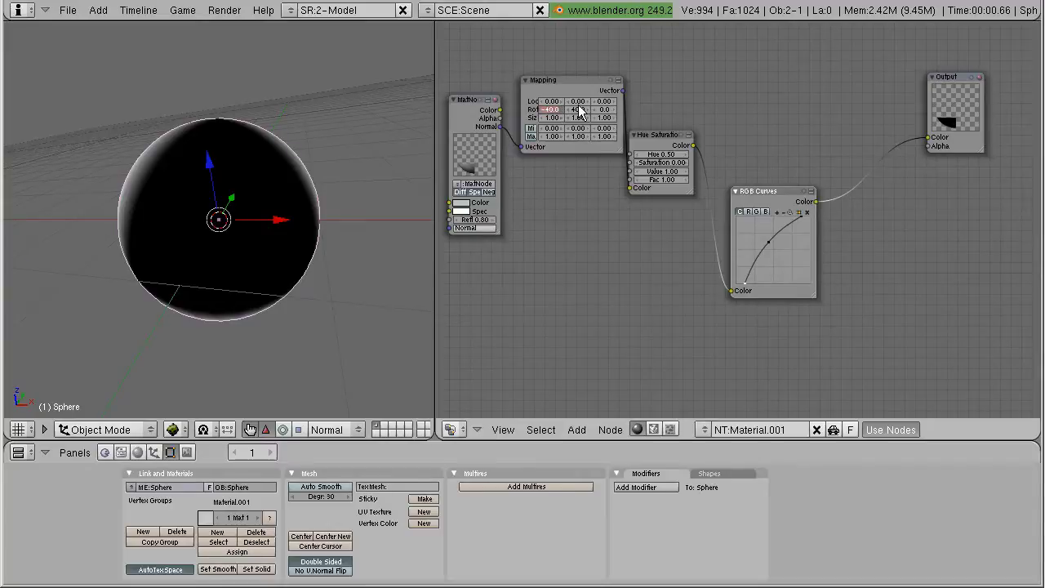
text(-45)
key(Return)
click(583, 113)
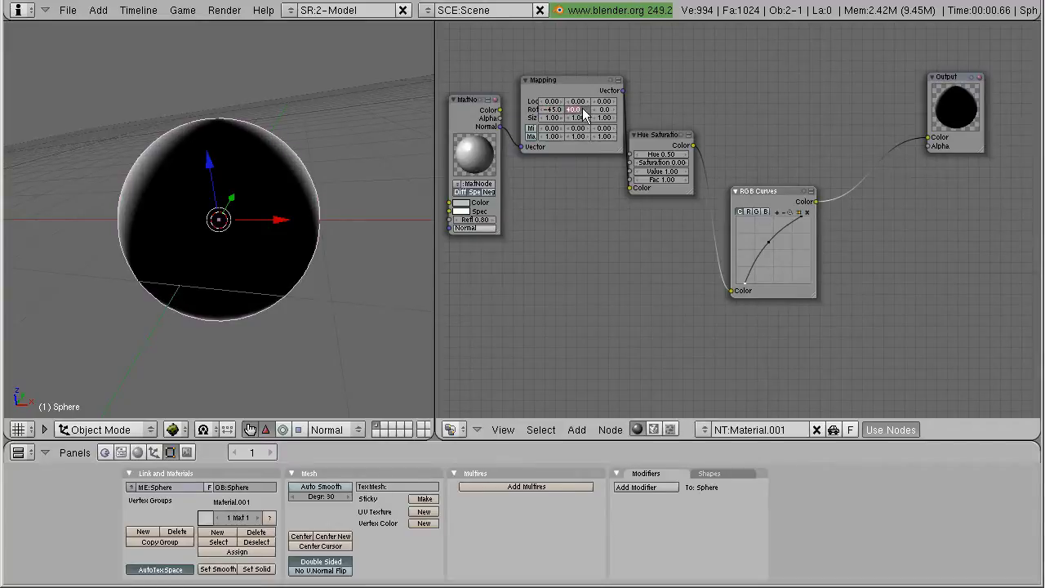
text(45)
key(Return)
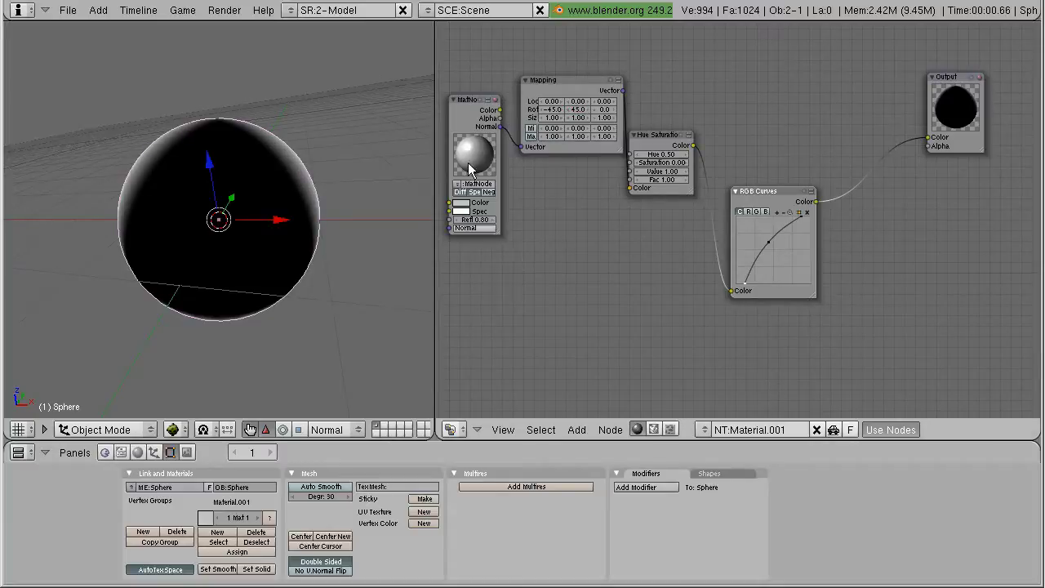
click(614, 108)
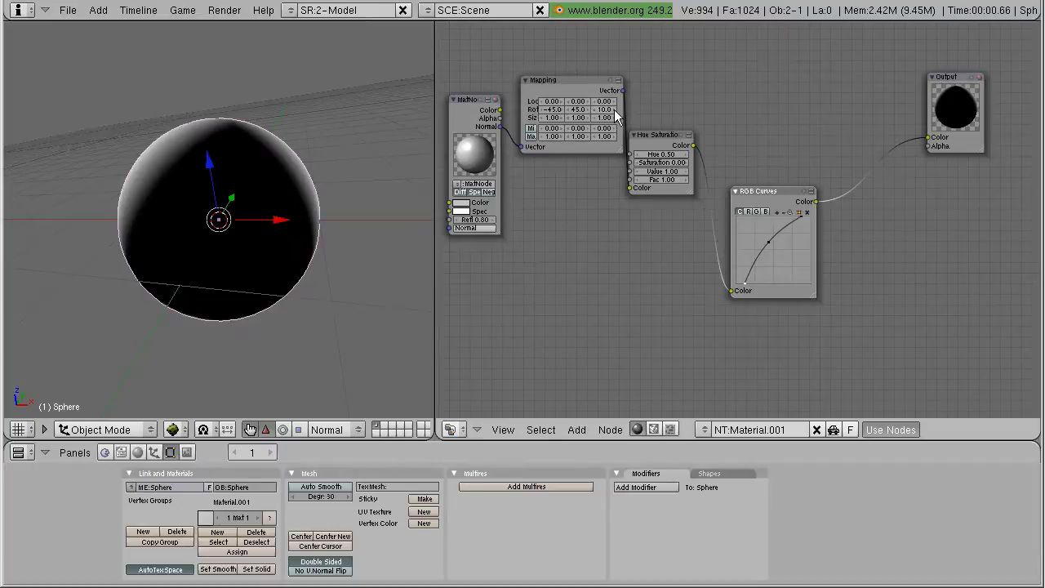
click(596, 109)
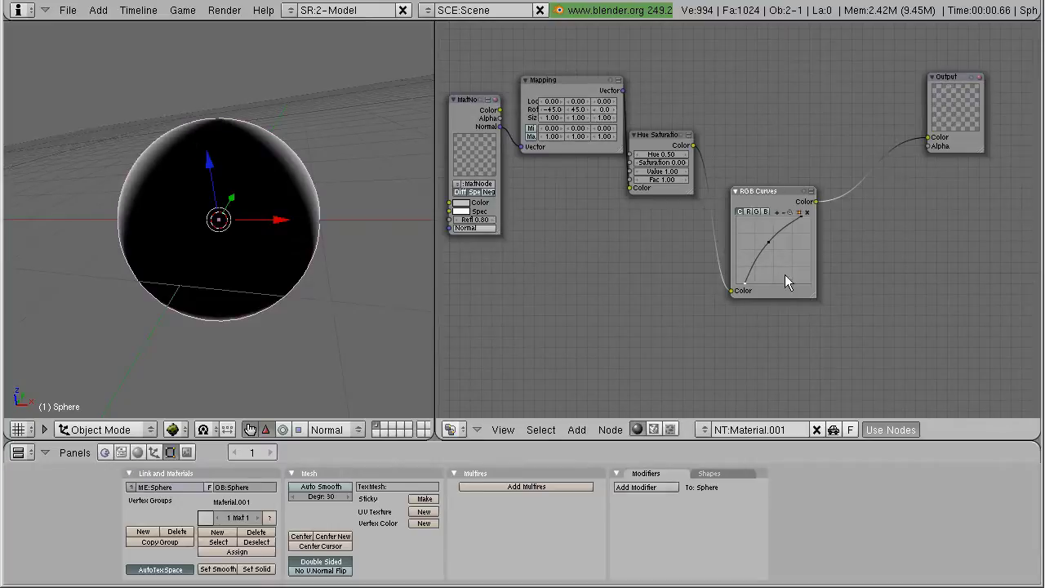
Duplicate the RGB Curves node, reset the copy's curve to a straight line, and insert it between the first RGB Curves node and Output.
drag(761, 191, 749, 163)
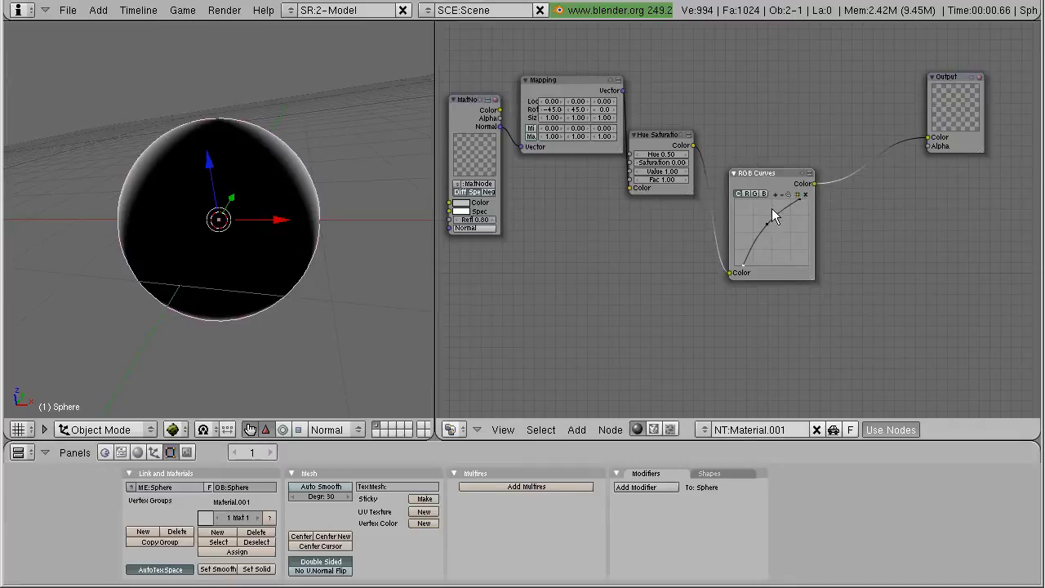
key(shift+d)
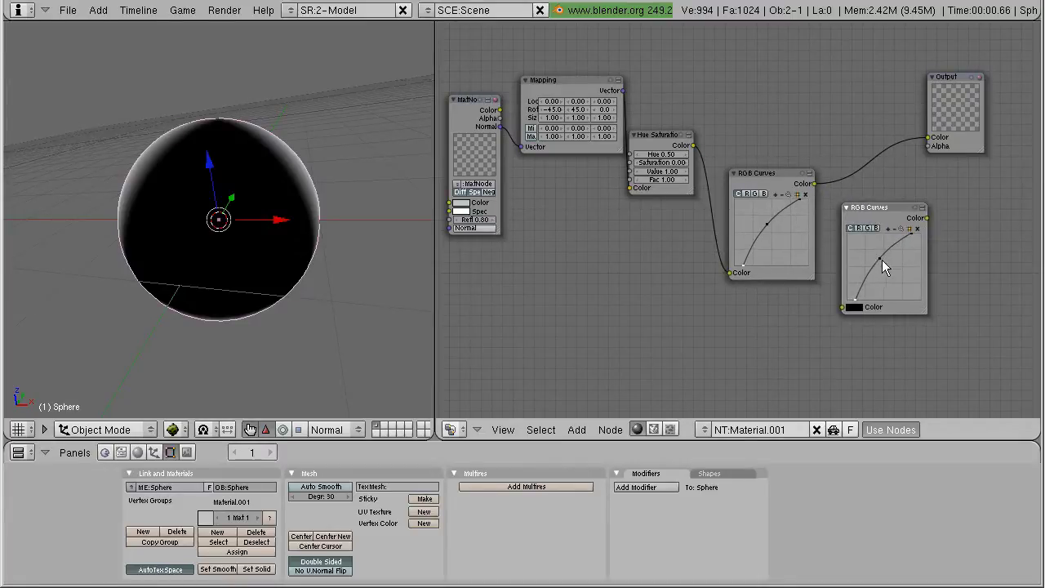
click(917, 229)
mouse_move(855, 304)
mouse_down()
mouse_move(824, 311)
mouse_move(842, 307)
mouse_up()
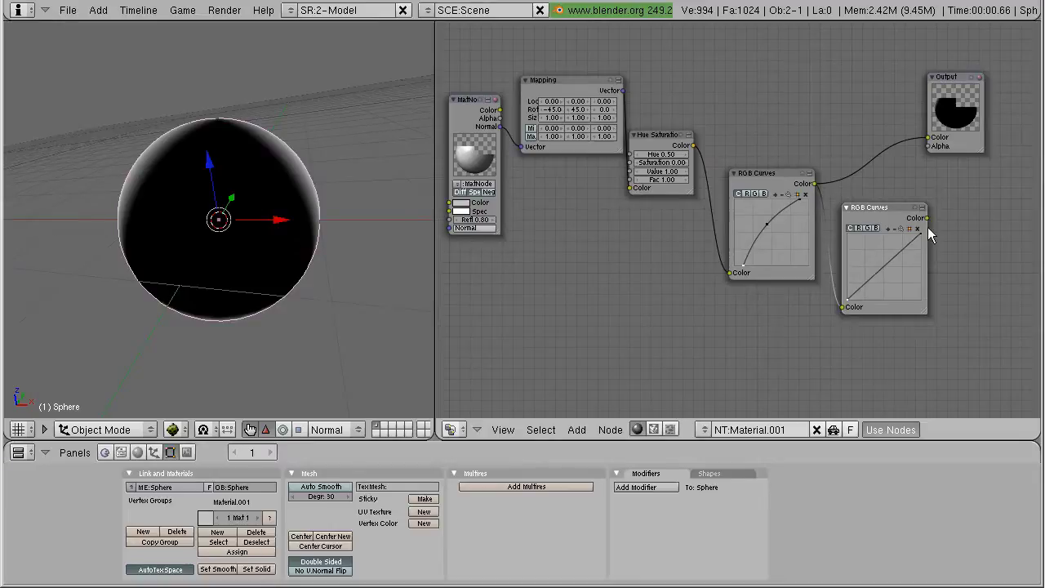
drag(903, 147, 927, 137)
Raise the middle of the second RGB Curves node's red curve, and spread the Hue Saturation, RGB Curves and Output nodes apart.
drag(887, 205, 880, 163)
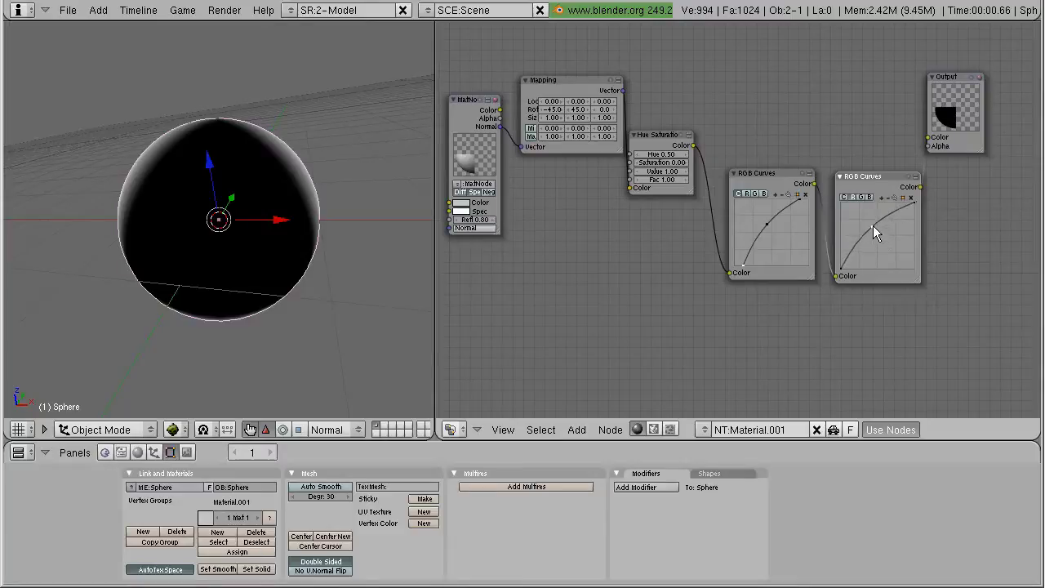
click(873, 226)
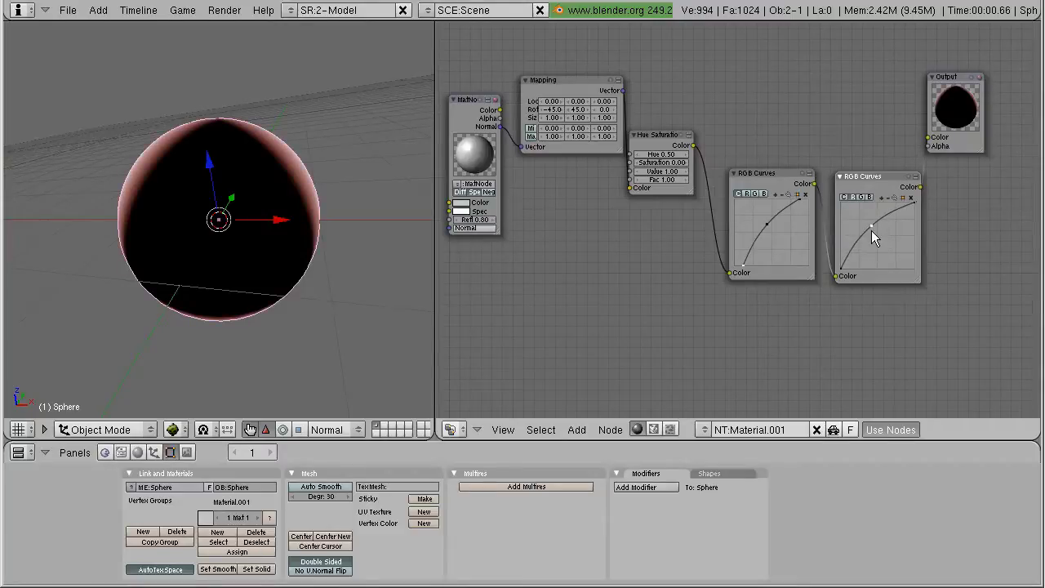
drag(760, 171, 746, 67)
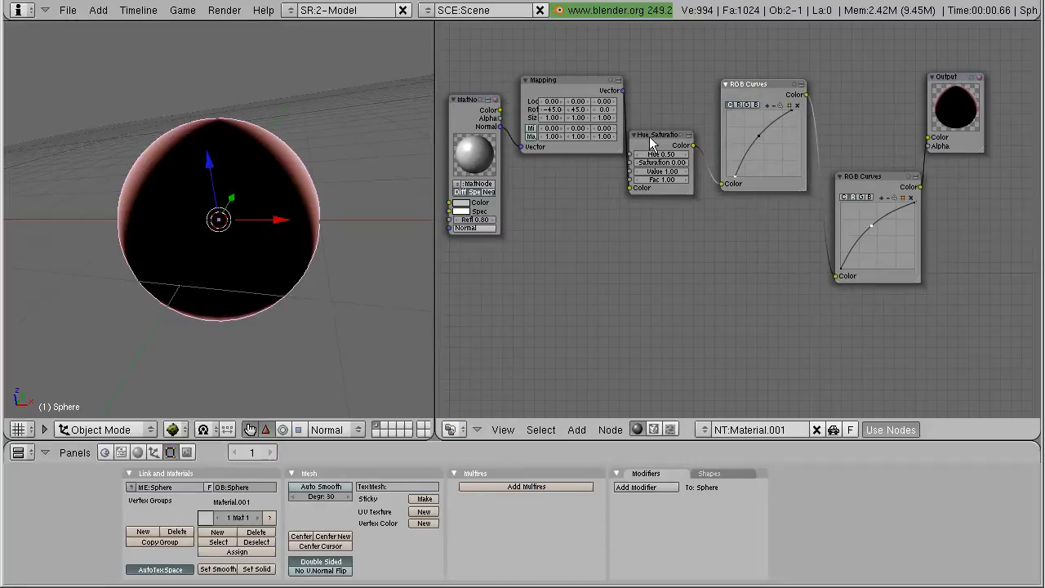
drag(649, 140, 653, 124)
drag(865, 177, 860, 160)
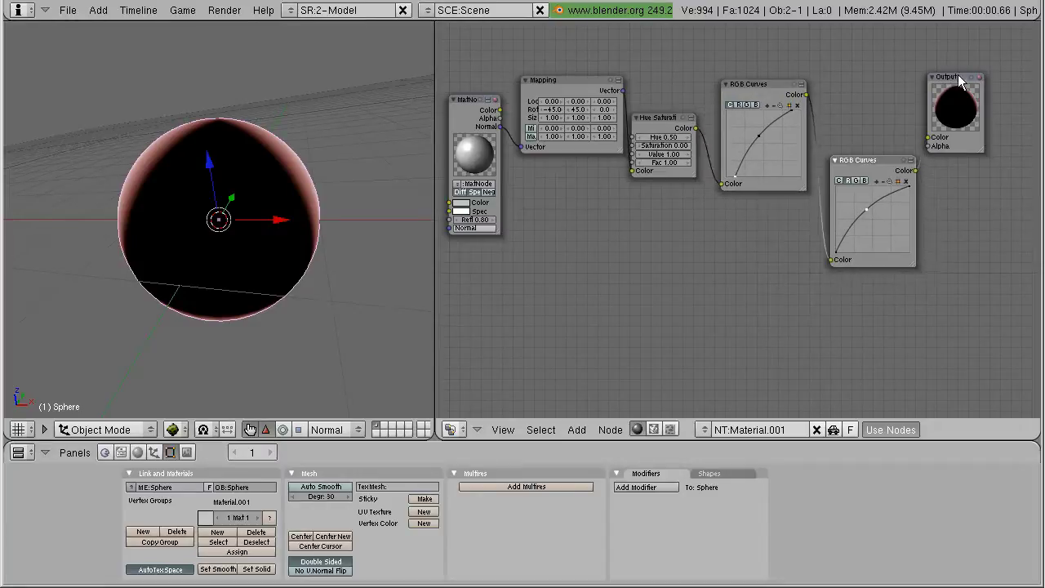
drag(958, 75, 984, 68)
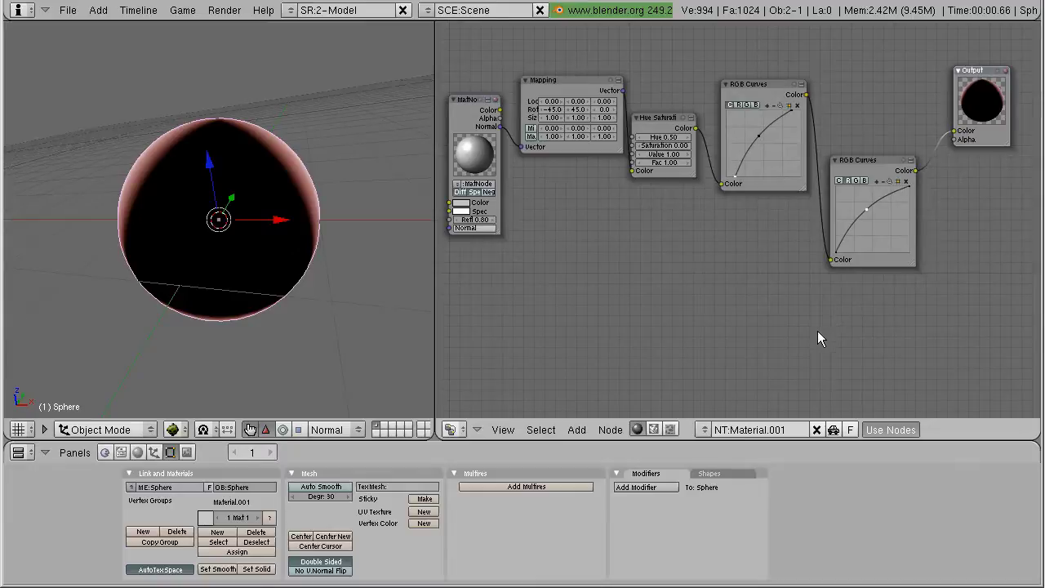
Add a Mix node below the second RGB Curves node and set its blend mode to Add.
key(space)
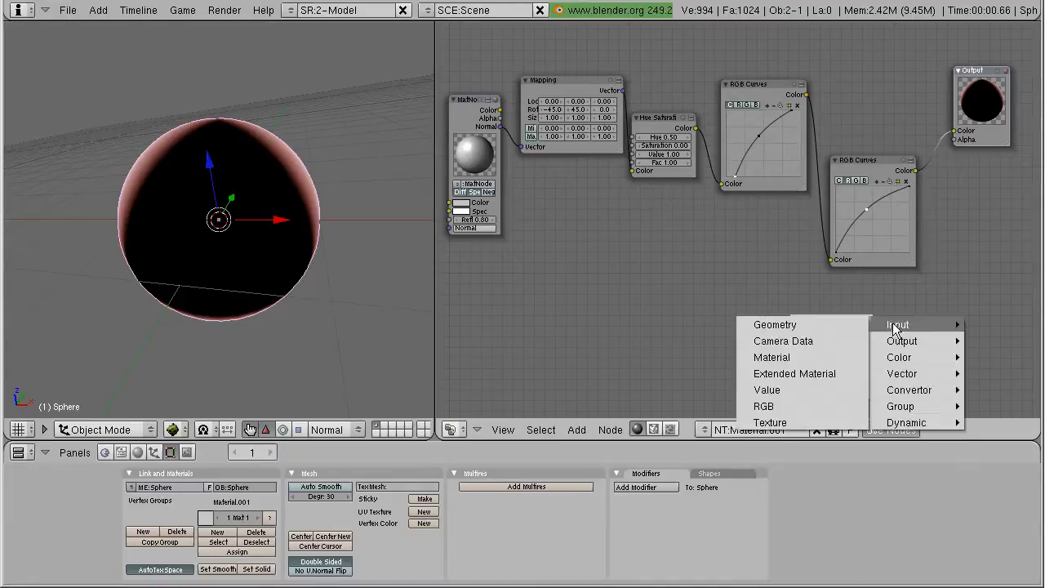
mouse_move(906, 360)
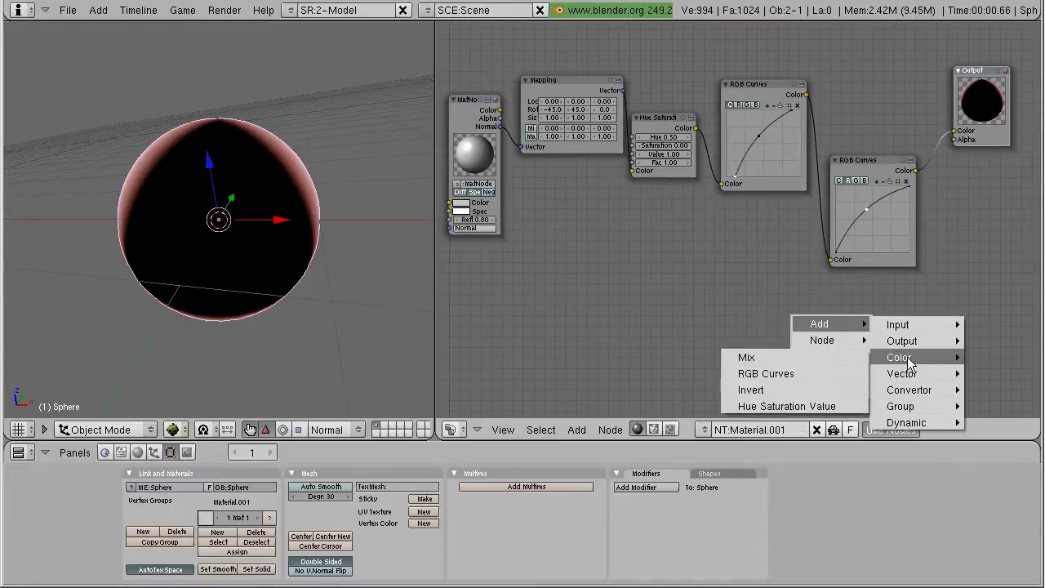
click(839, 357)
click(846, 328)
click(841, 317)
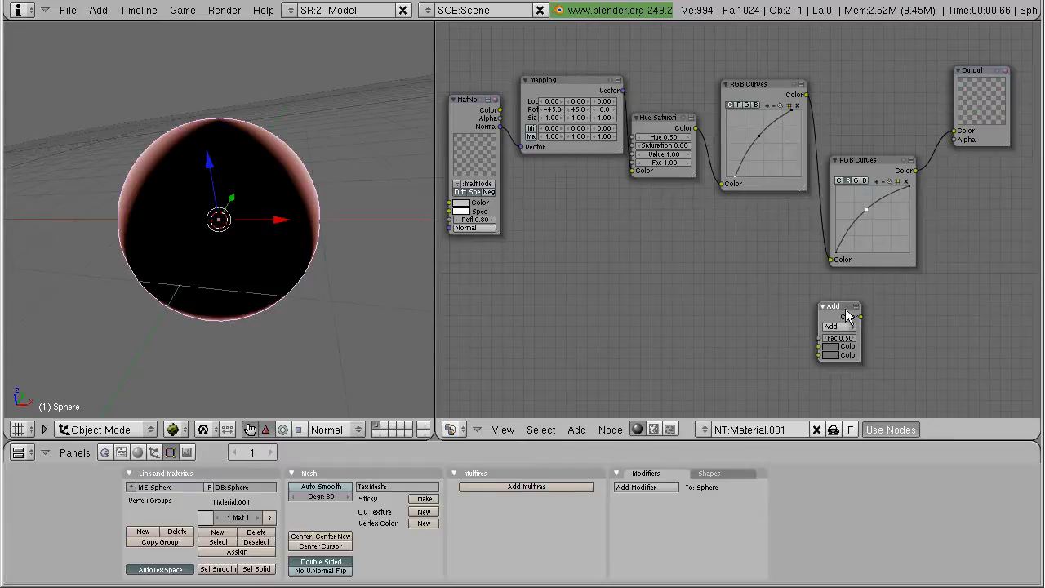
Feed the second RGB Curves node's Color into the Add node's Color1 and Color2, and connect the Add node's Color to the Output's Color.
drag(855, 308, 954, 135)
drag(925, 297, 966, 201)
drag(916, 171, 942, 243)
drag(916, 170, 940, 252)
drag(962, 209, 955, 192)
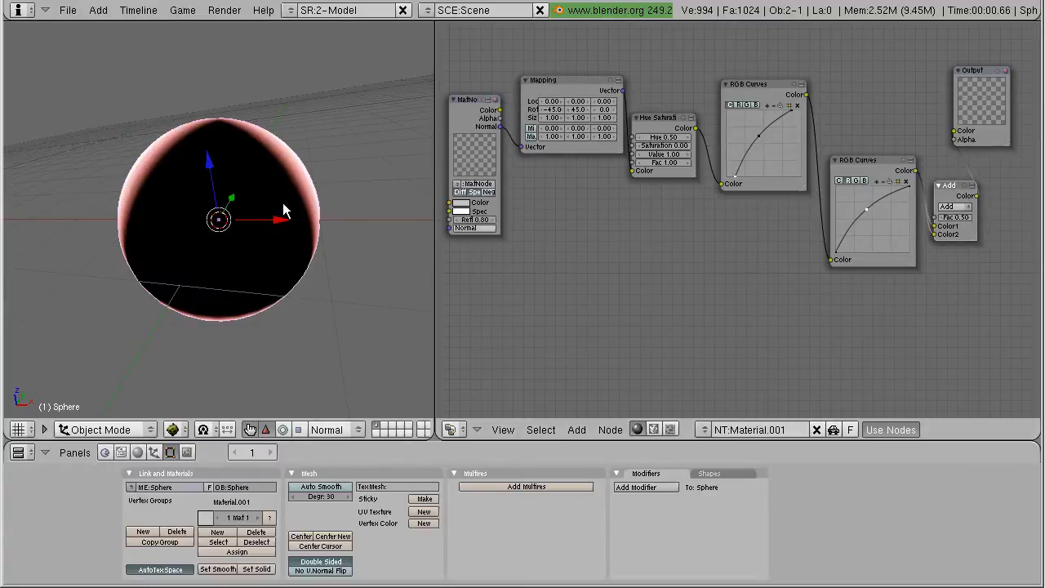
In edit mode, enable proportional editing and pull the sphere's top vertex upward into a teardrop shape.
middle_drag(299, 228, 278, 172)
key(Tab)
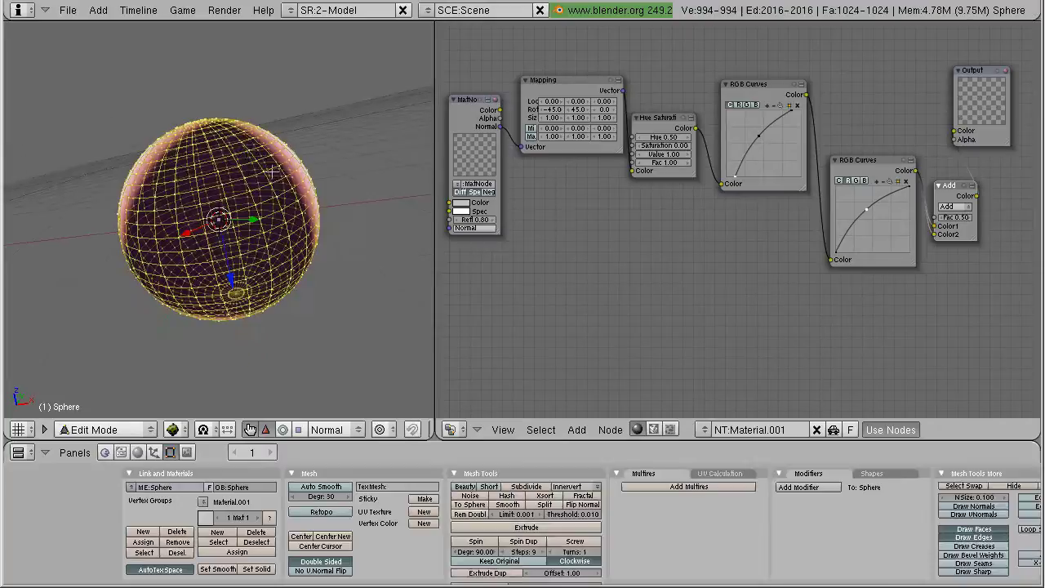
right_click(221, 124)
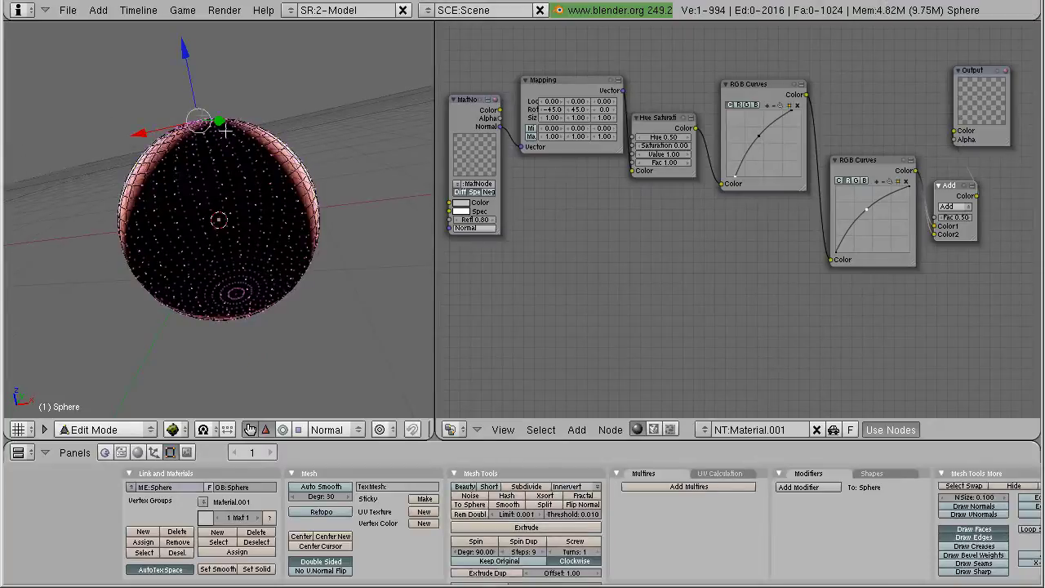
key(o)
key(g)
click(259, 148)
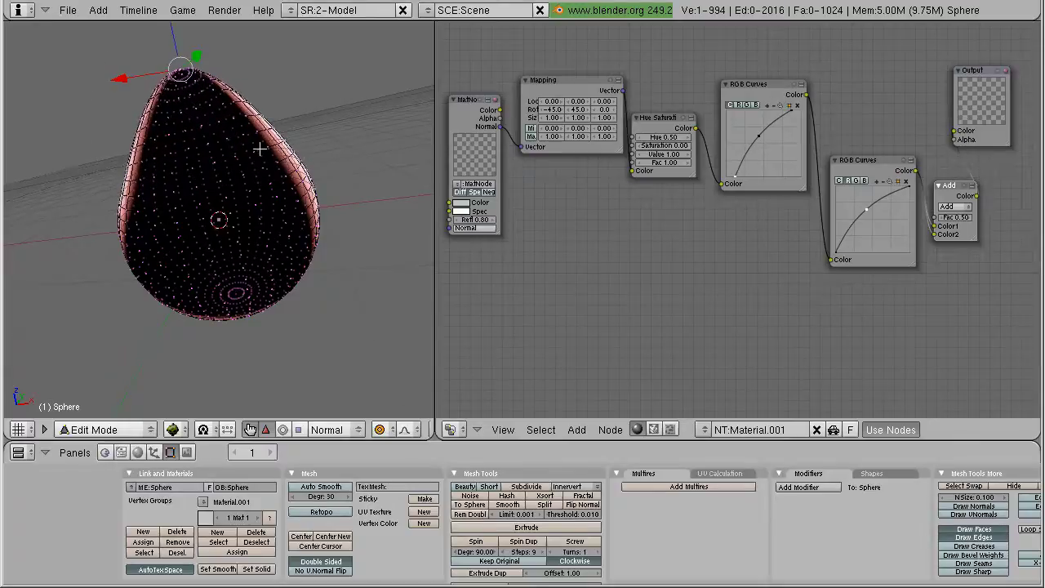
Move a vertex on the mesh's upper side outward along its normal Z axis with proportional editing, and return to object mode.
right_click(299, 162)
key(g)
key(z)
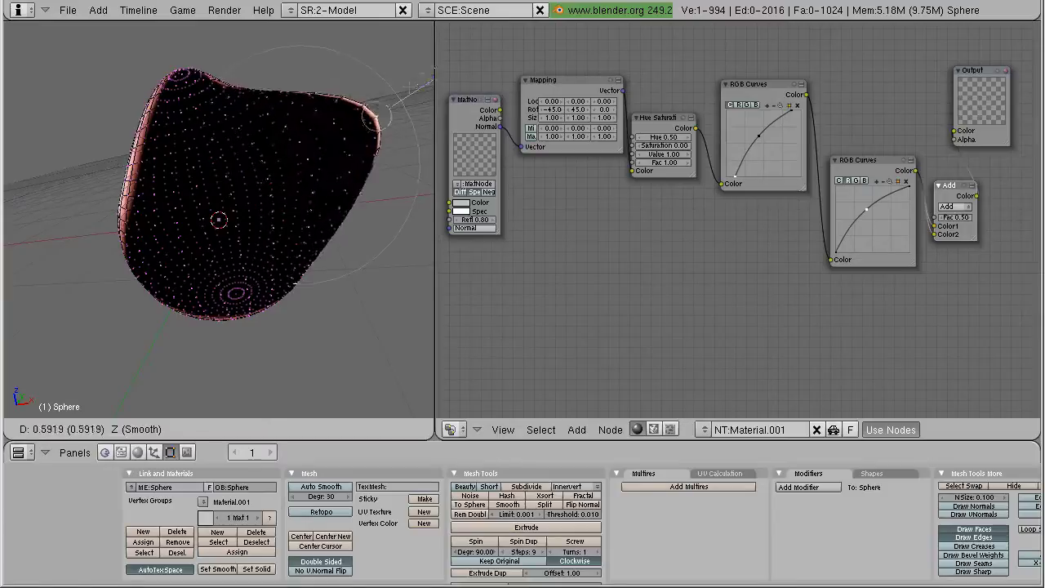
click(304, 191)
middle_drag(290, 213, 324, 205)
key(Tab)
Render the deformed mesh, bring the whole render window into view to inspect the rim shading, and hide it.
key(F12)
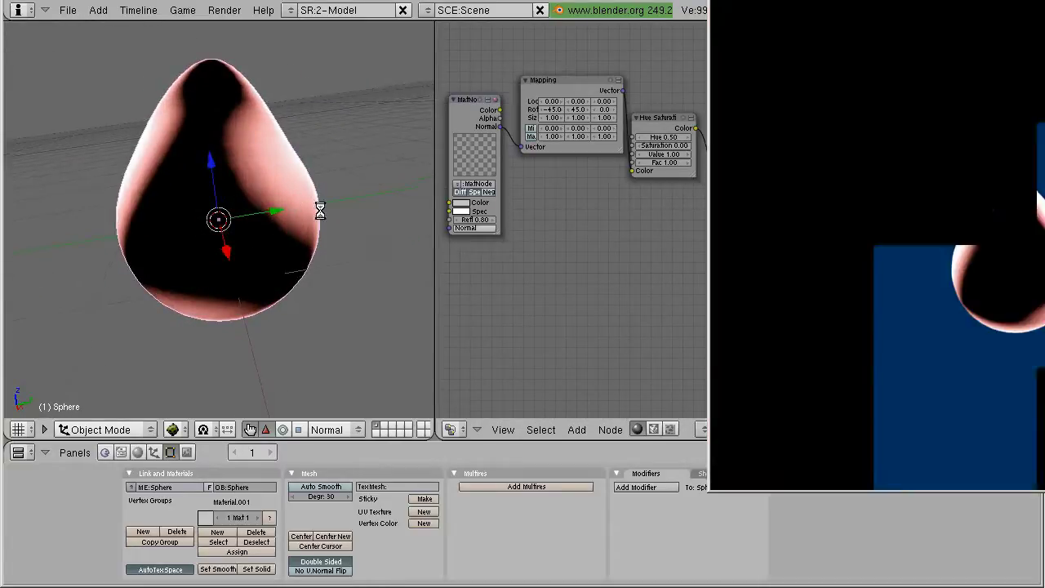
drag(706, 9, 213, 8)
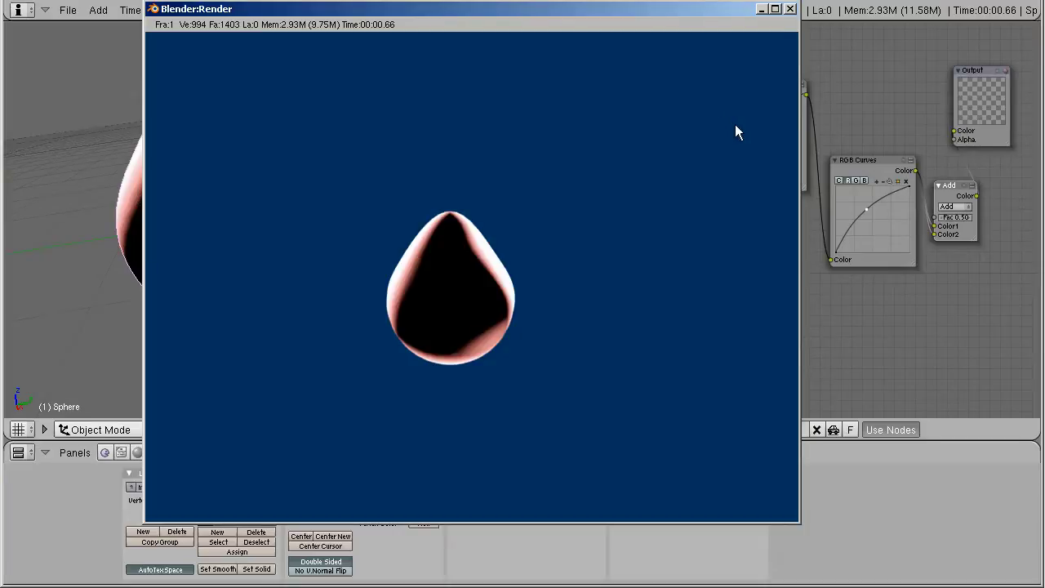
drag(703, 28, 1044, 191)
key(F11)
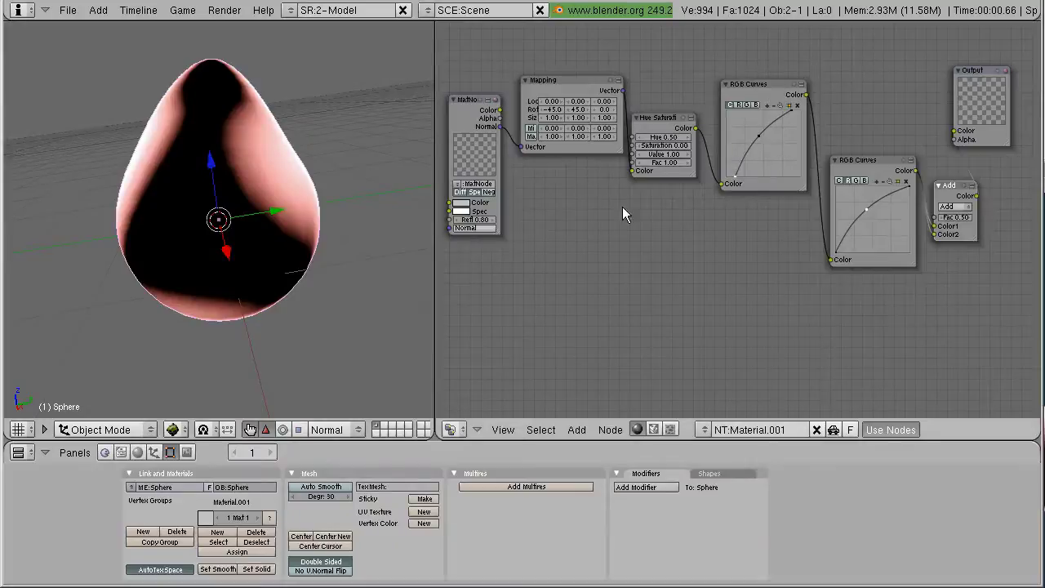